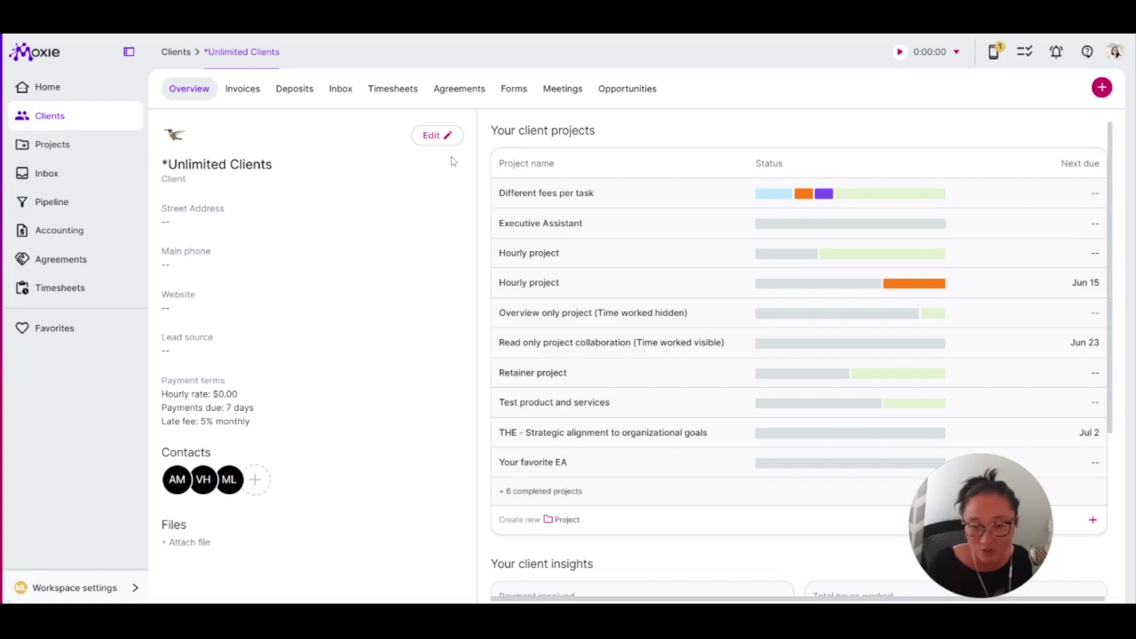
Open the *Unlimited Clients overview from the Clients list.
left_click(50, 117)
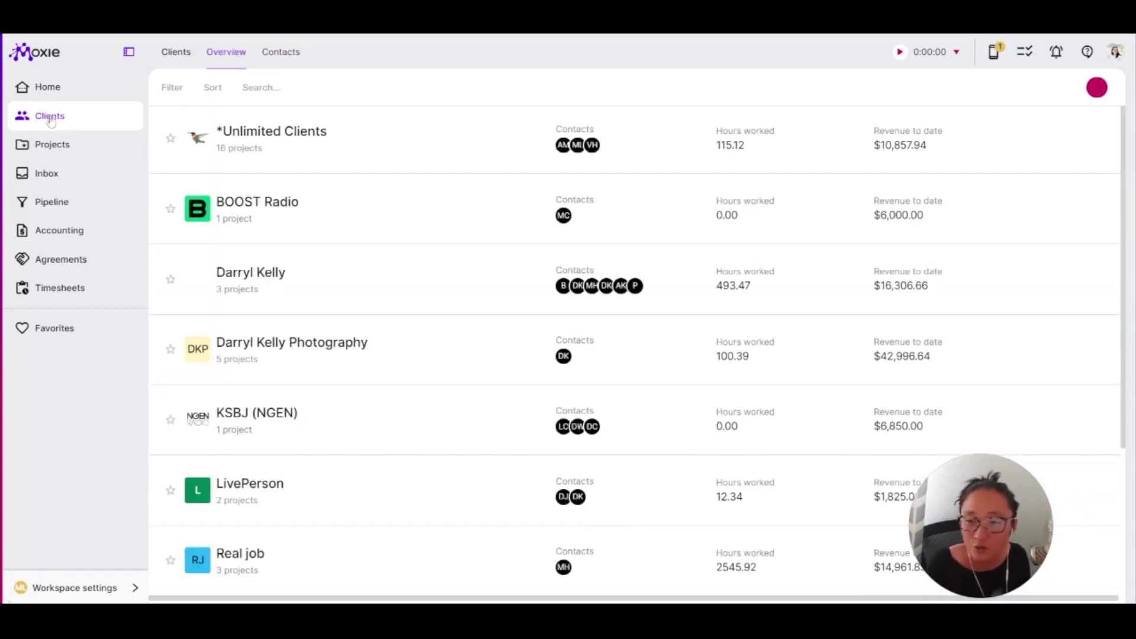
left_click(310, 148)
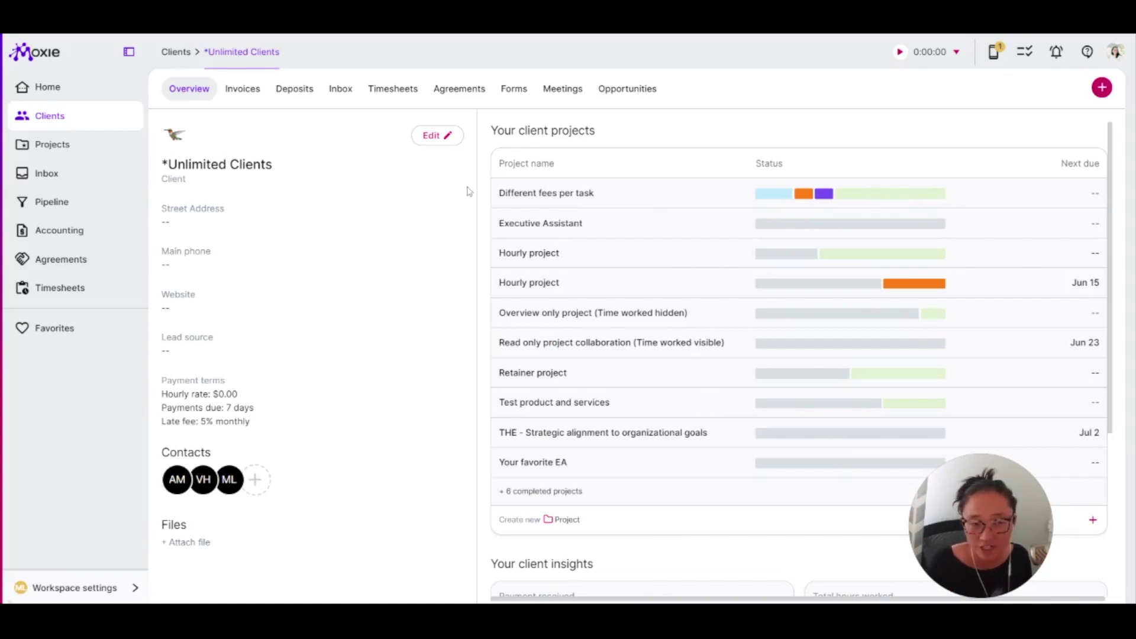
left_click(1100, 93)
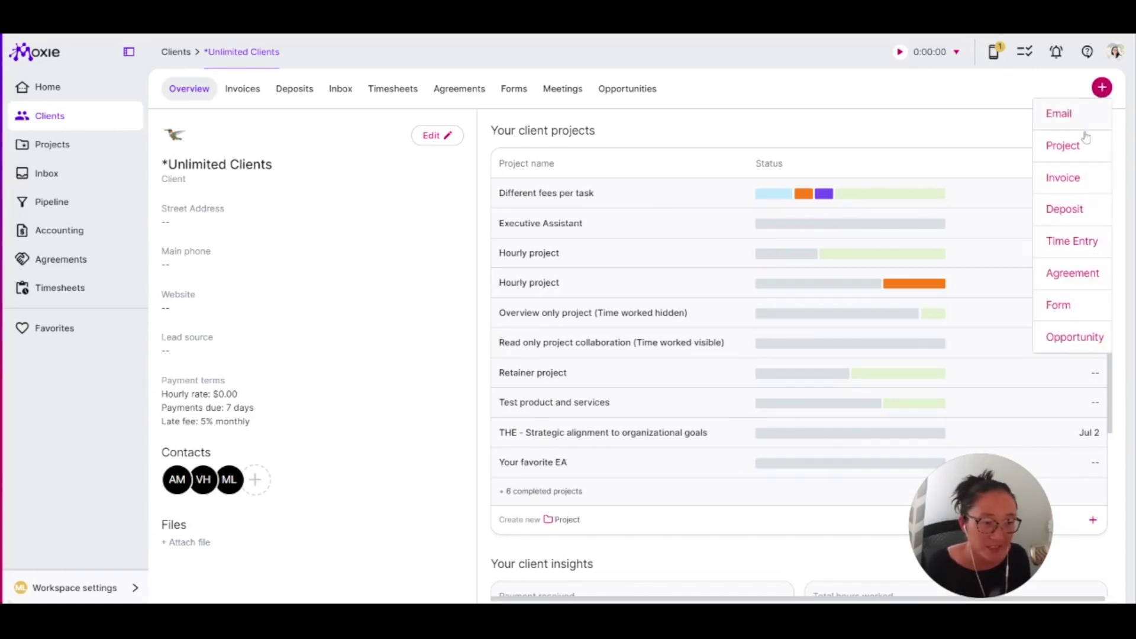
Start a new project, cancel it, and briefly open and close the workspace settings.
left_click(569, 520)
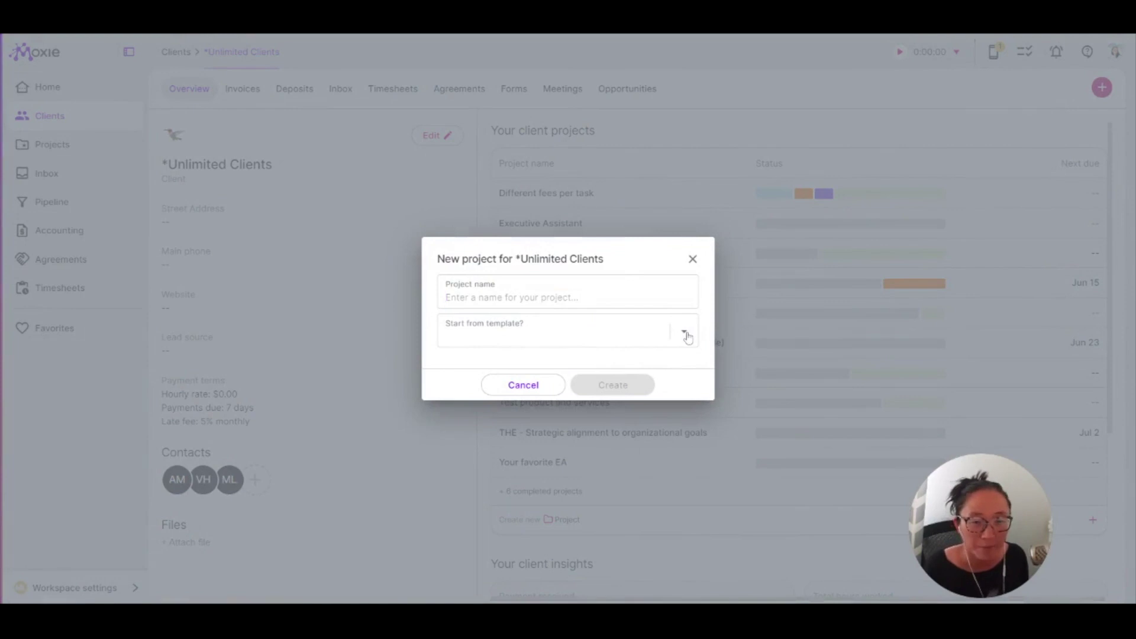
left_click(692, 258)
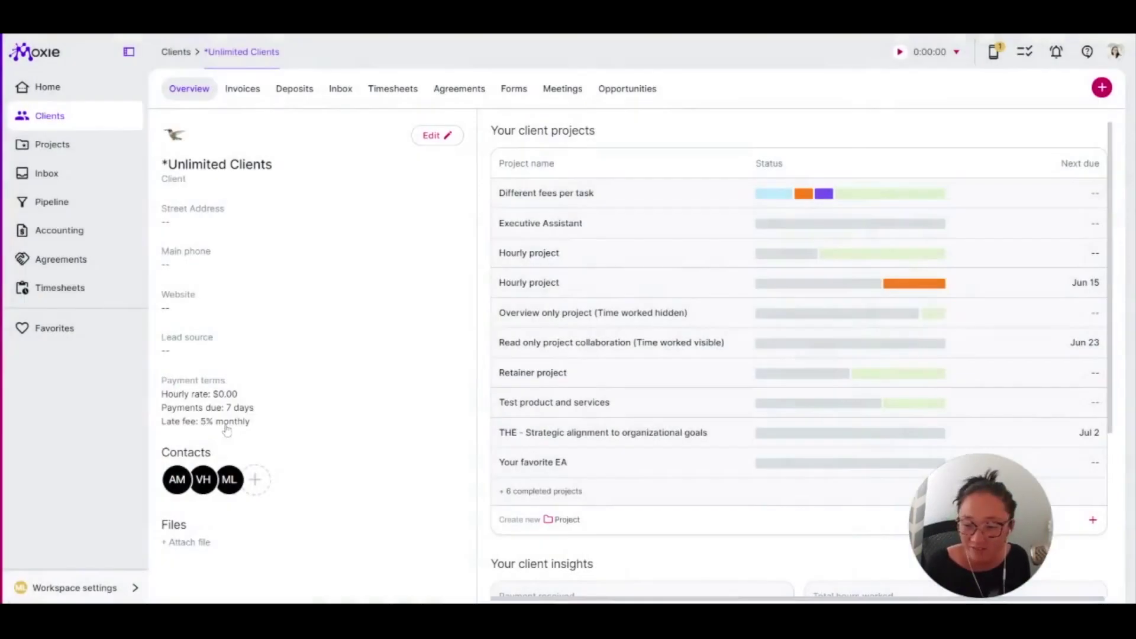
left_click(101, 589)
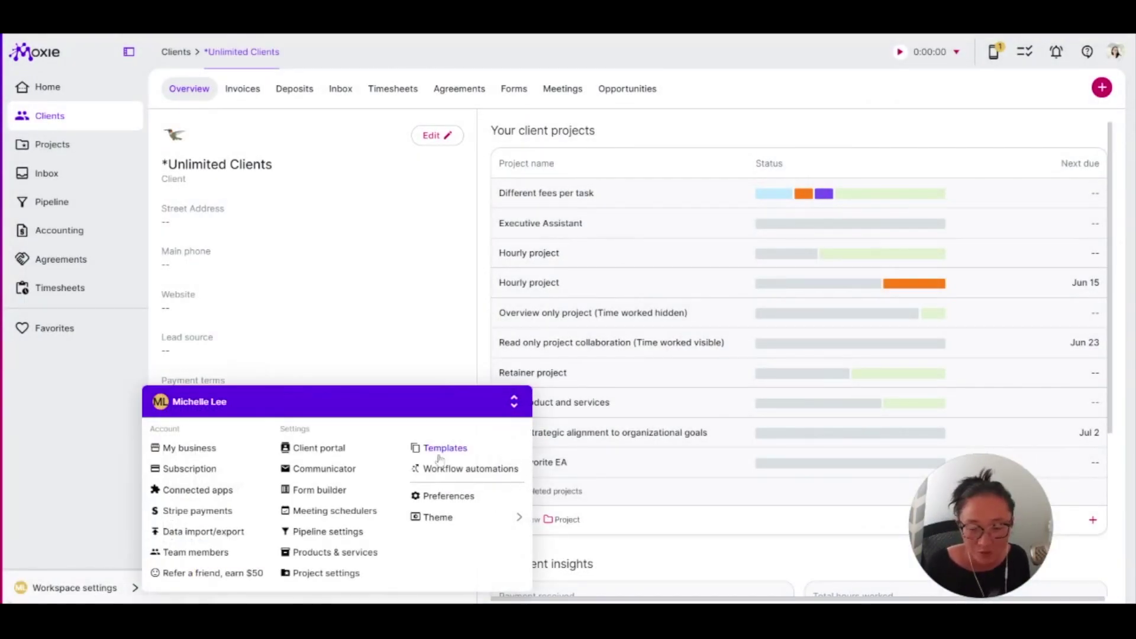
left_click(437, 369)
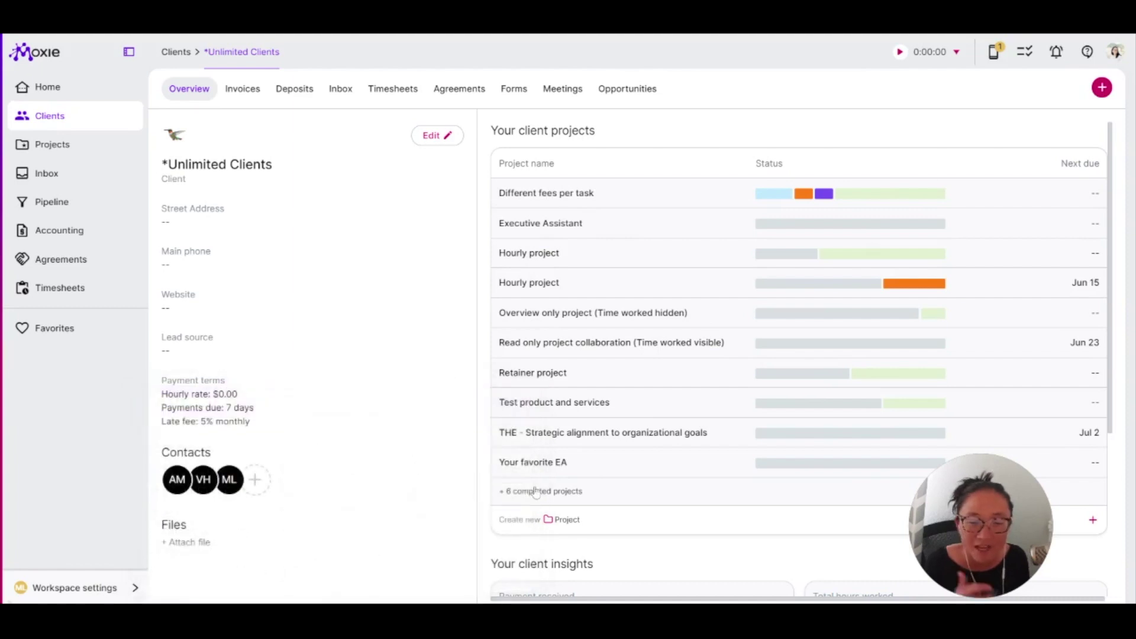
Create 'AN - Strategic alignment to organizational goals' from the THE - Strategic alignment template.
left_click(561, 520)
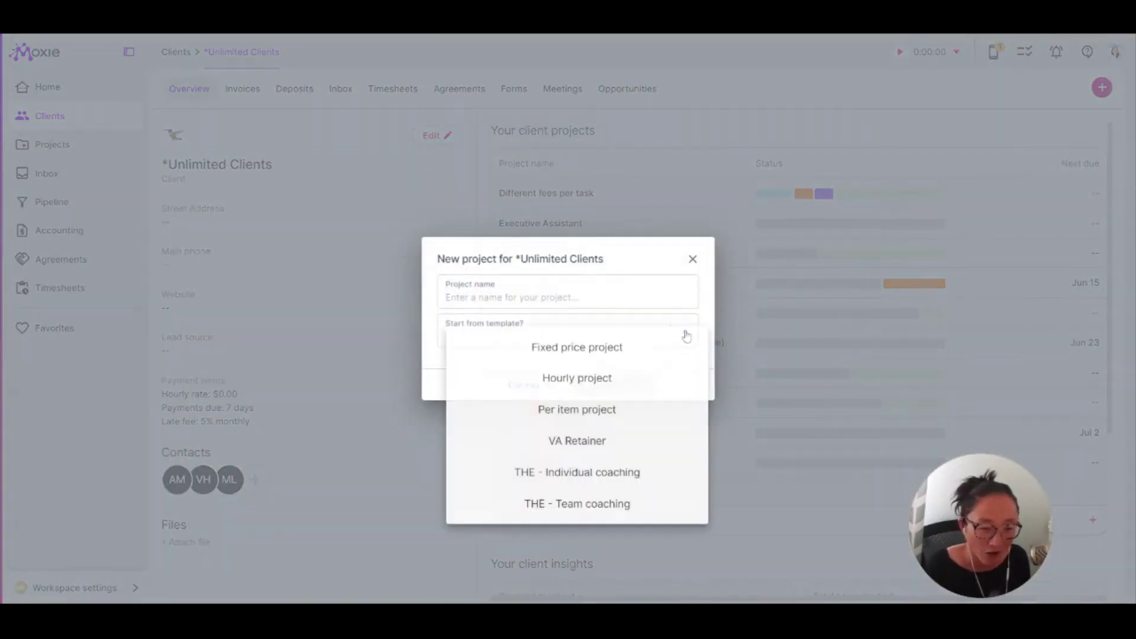
left_click(684, 332)
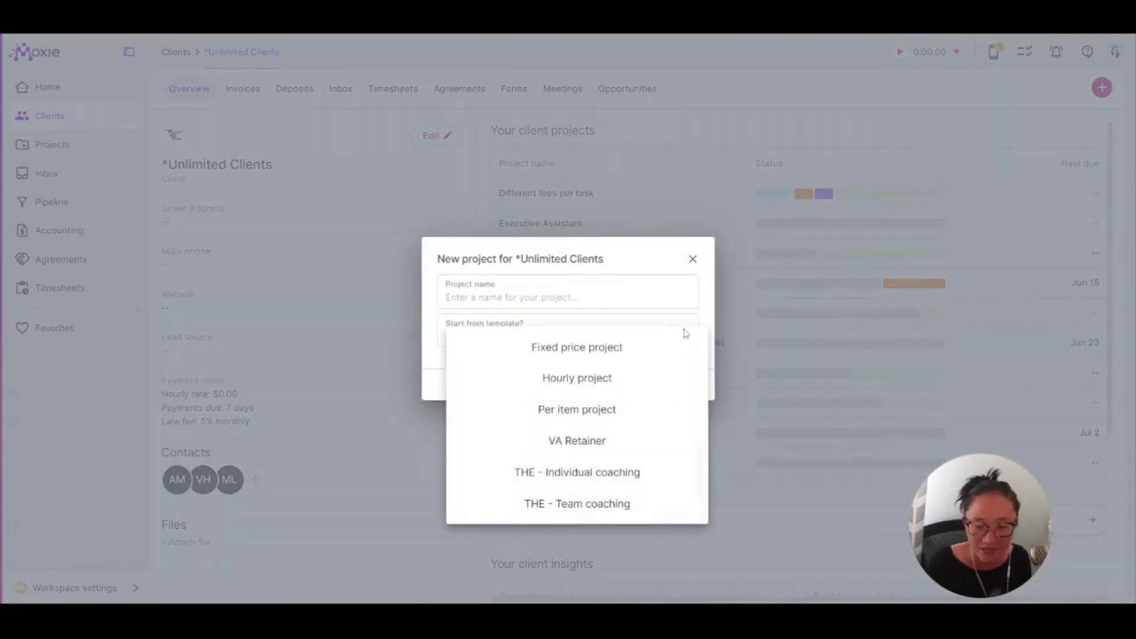
scroll(626, 457, "down", 3)
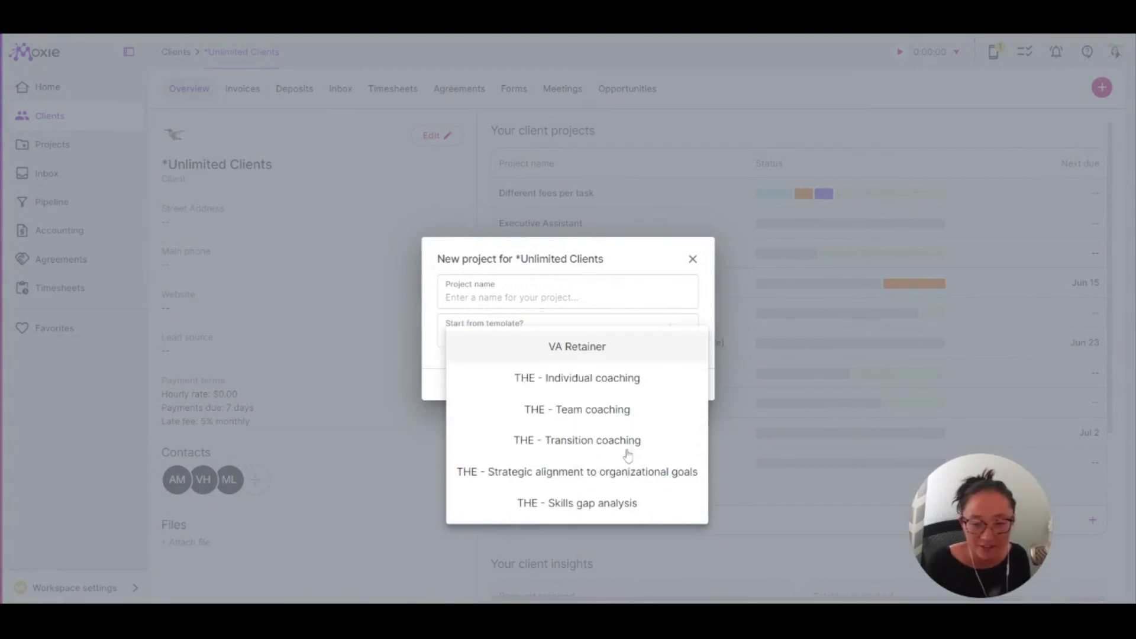
left_click(547, 473)
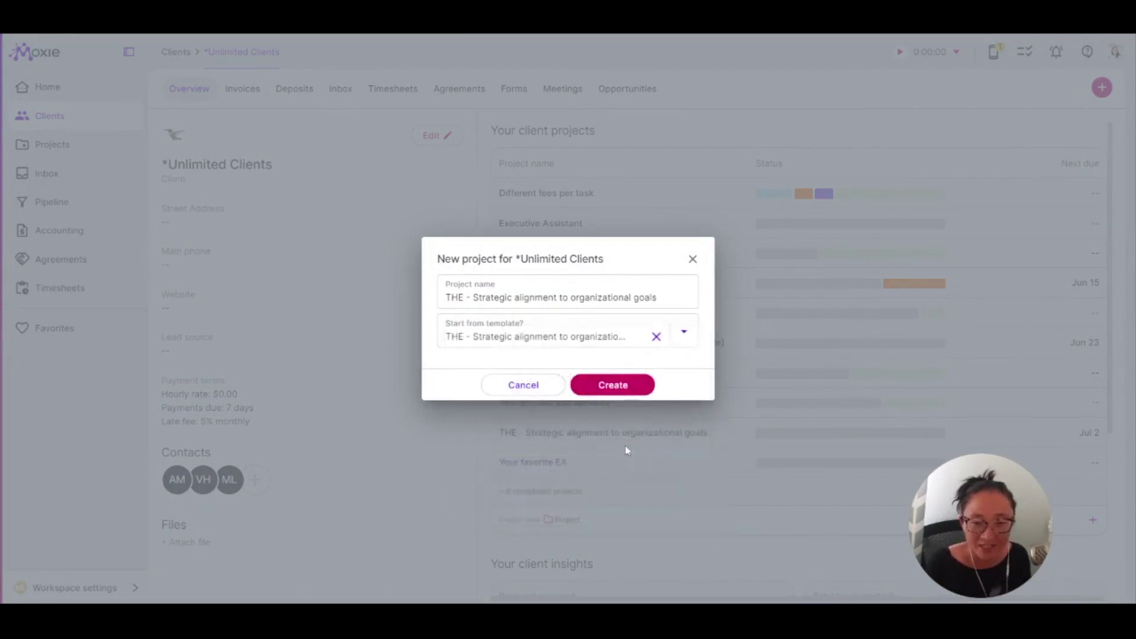
triple_click(530, 297)
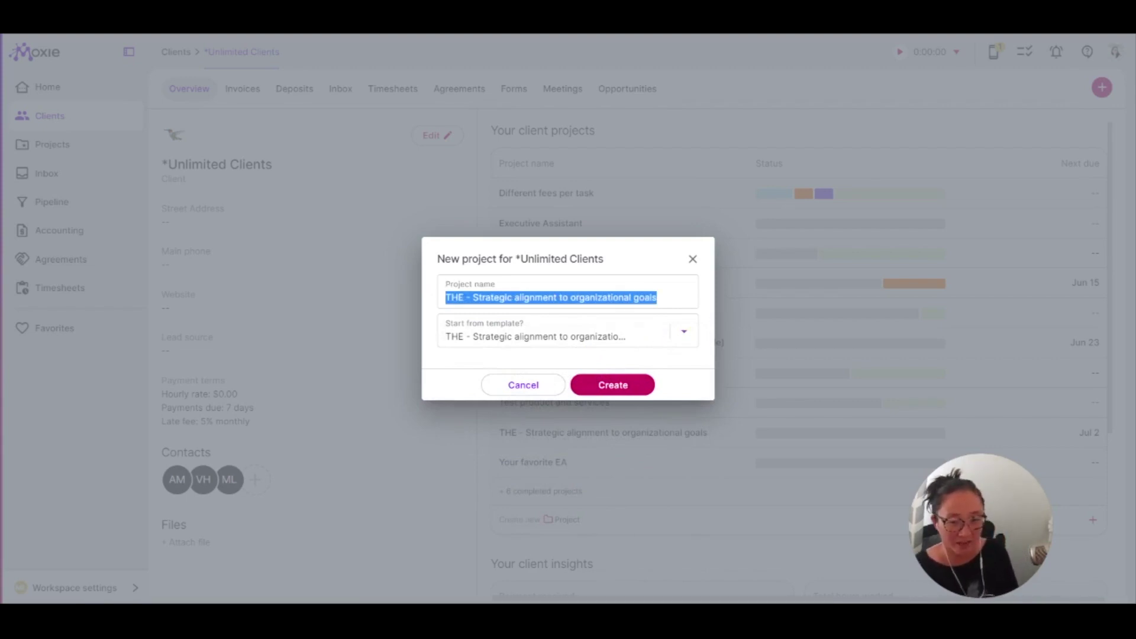
left_click(446, 297)
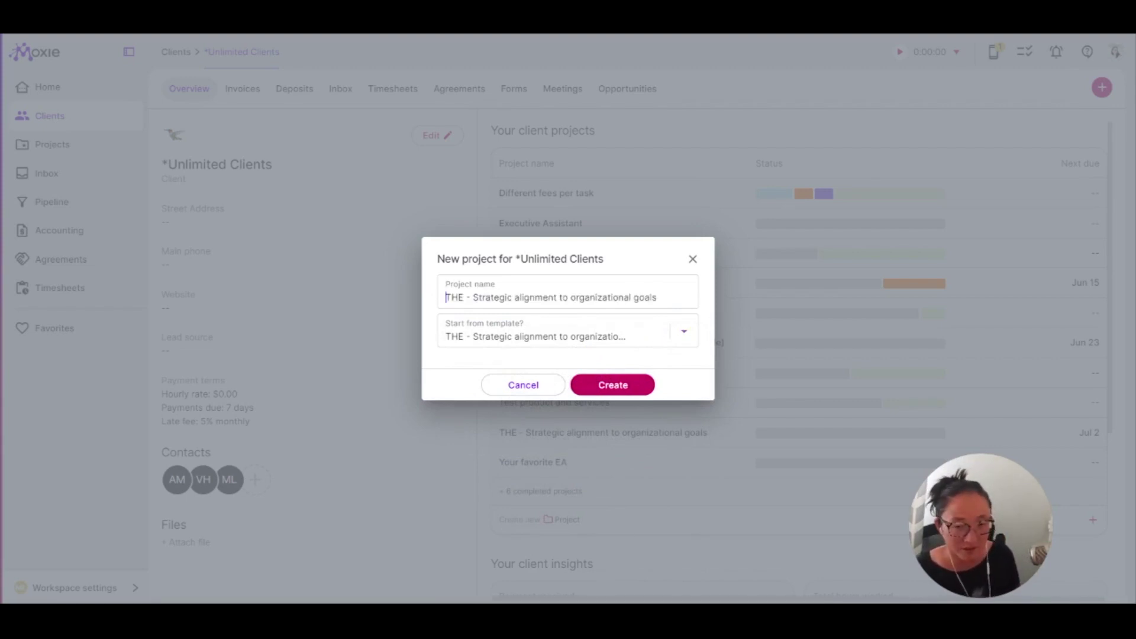
key("BackSpace")
key("BackSpace")
key("BackSpace")
type("AN")
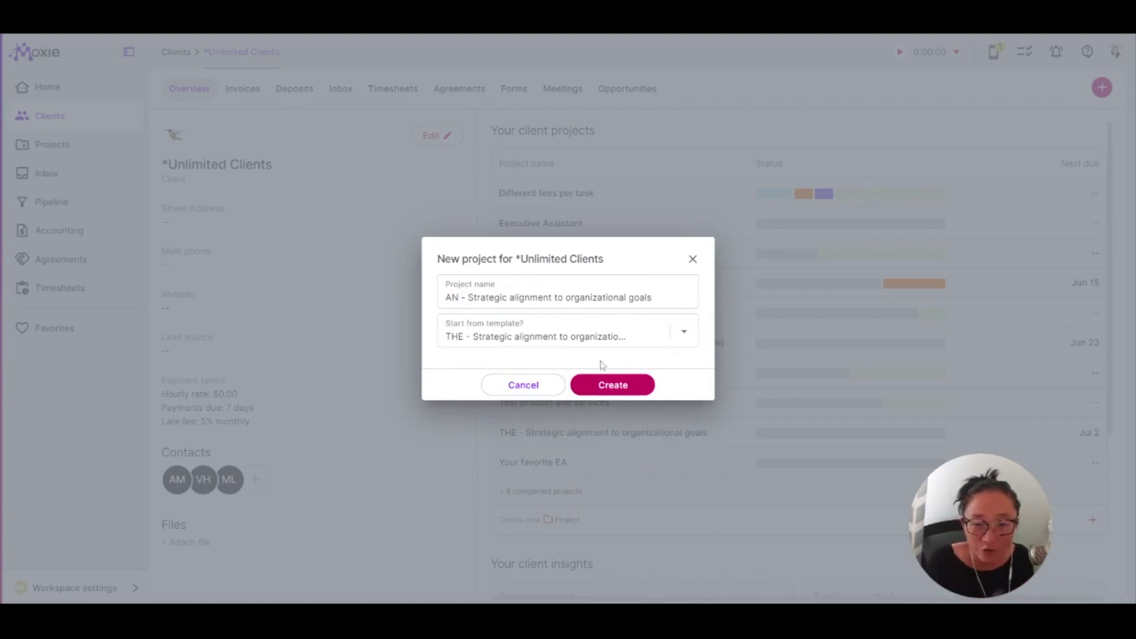
left_click(610, 385)
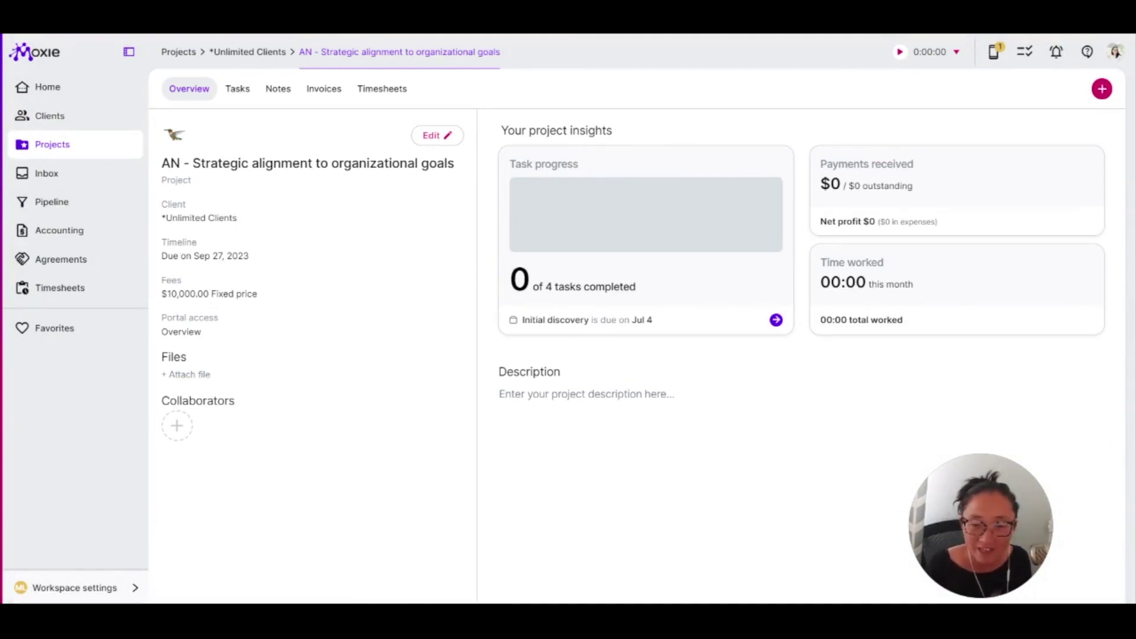
Review the AN project's tasks, including the Goals workshop's two subtasks.
left_click(236, 90)
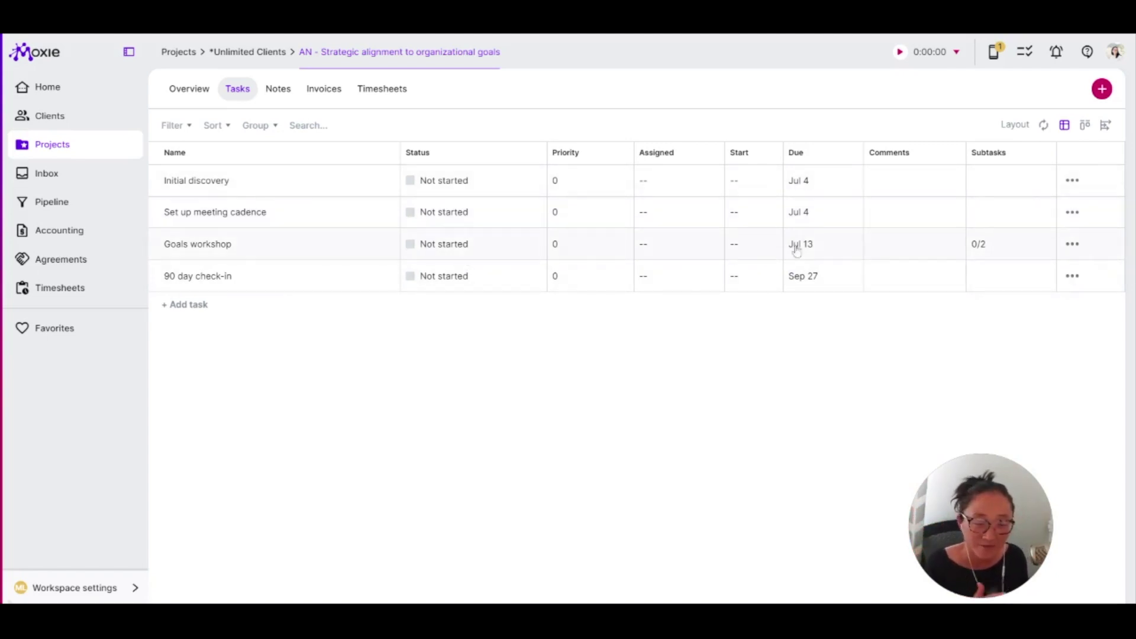
left_click(978, 250)
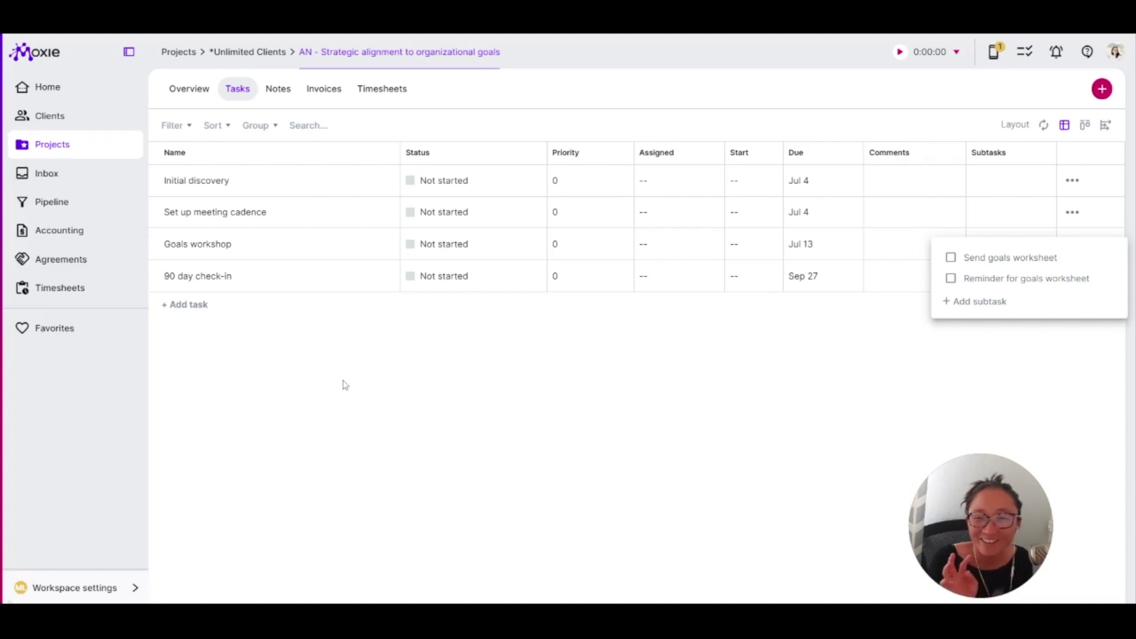
left_click(473, 409)
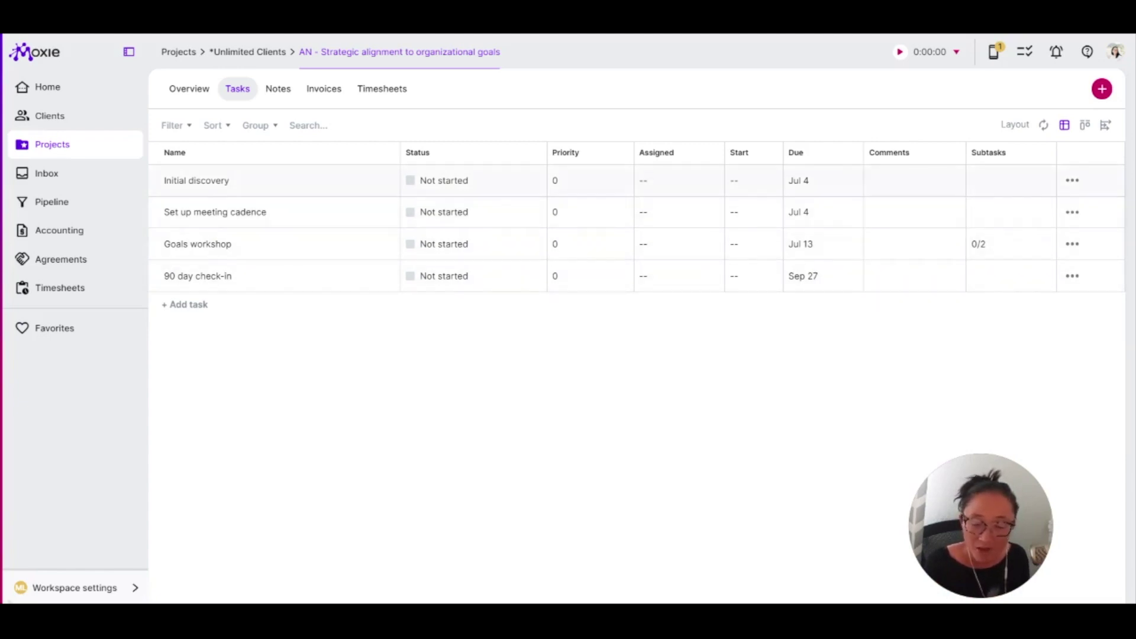
left_click(75, 147)
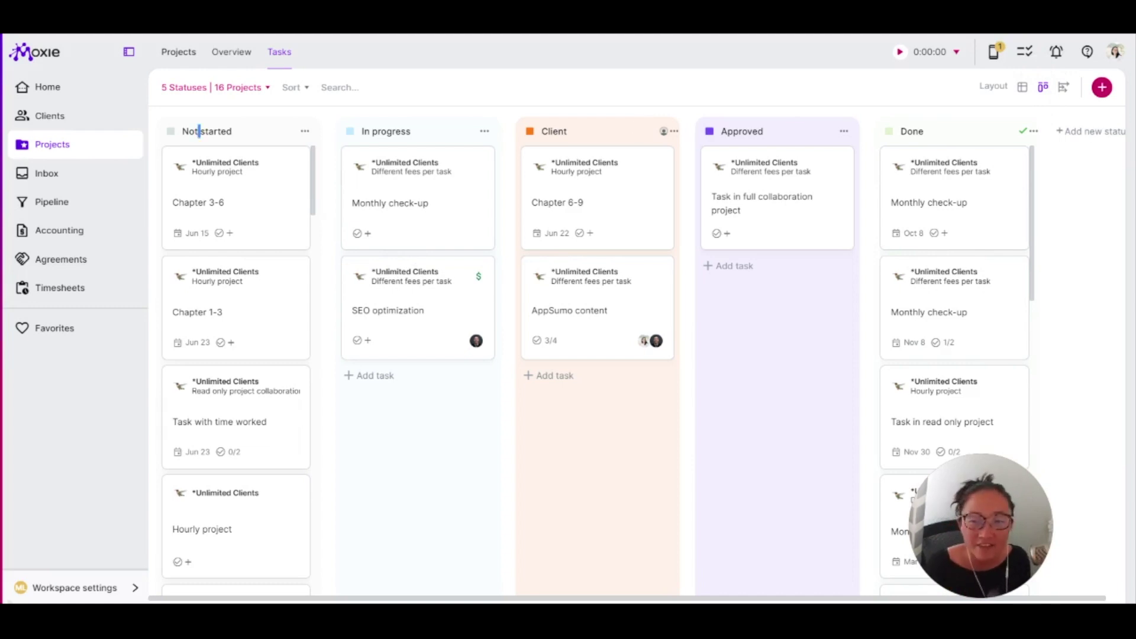
Rename the Done column to Complete and review the Complete and Client column menus.
left_click_drag(232, 130, 181, 130)
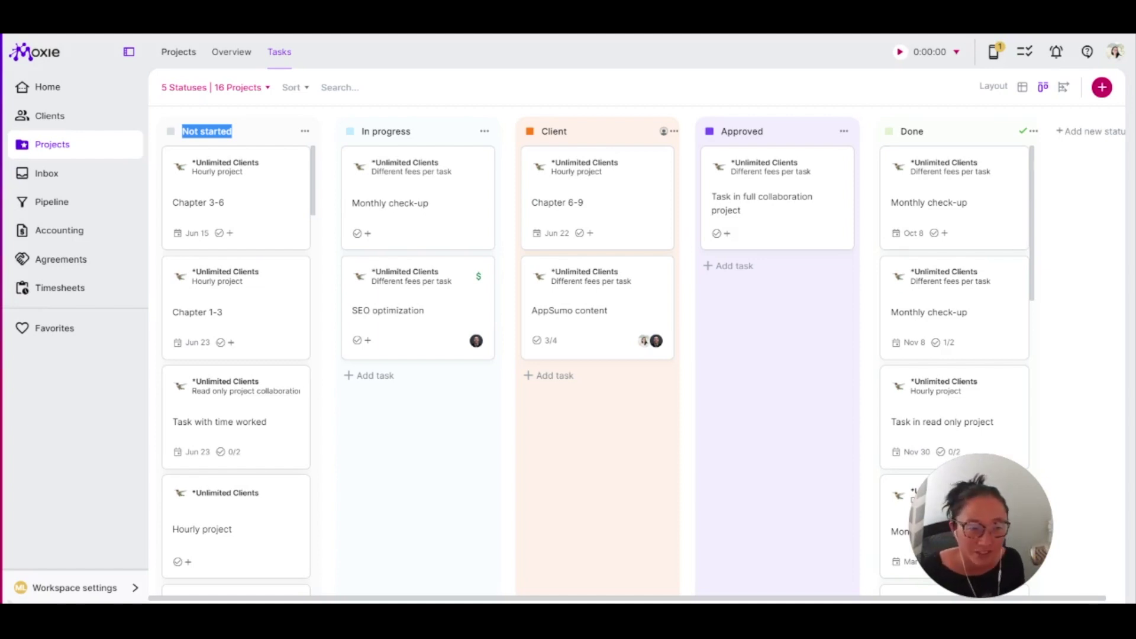
left_click_drag(924, 130, 900, 131)
type("Complete")
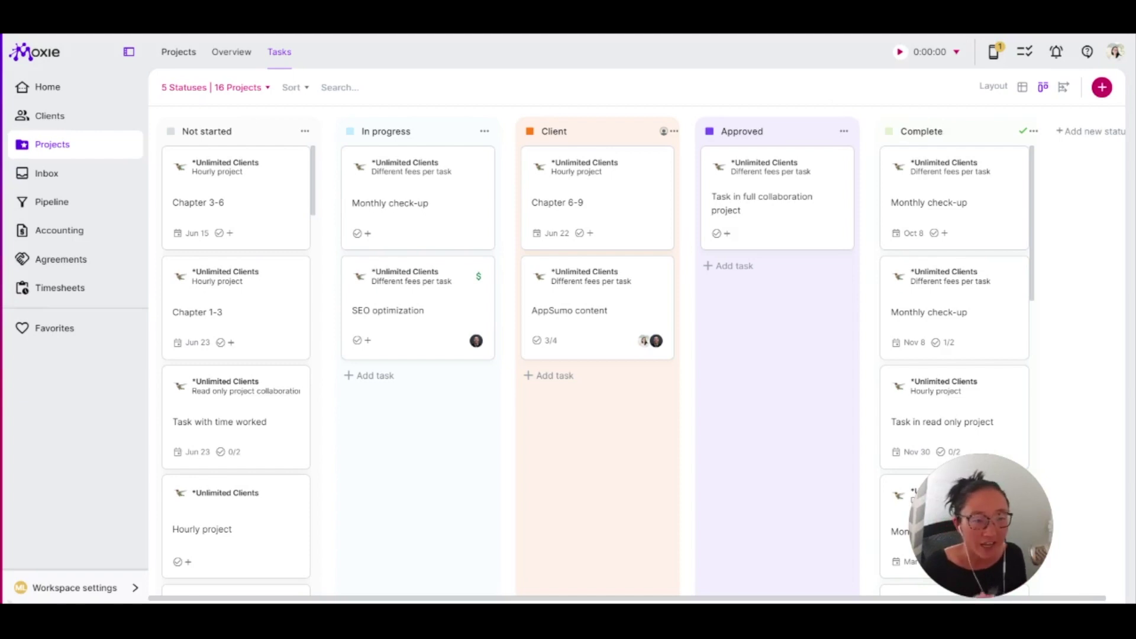
left_click(1035, 132)
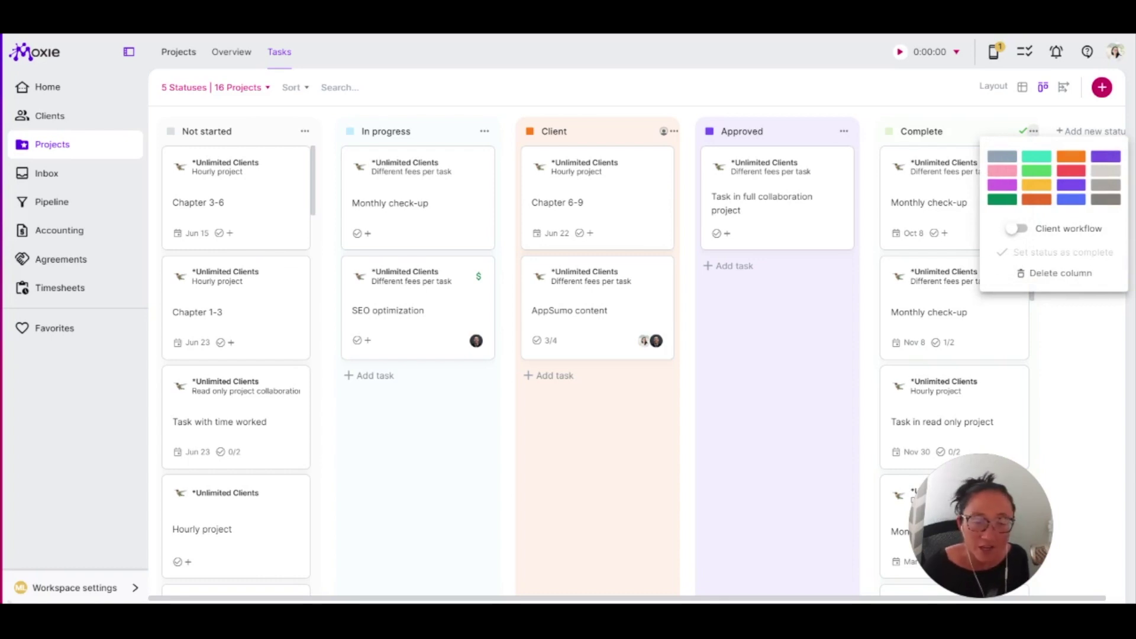
left_click(675, 132)
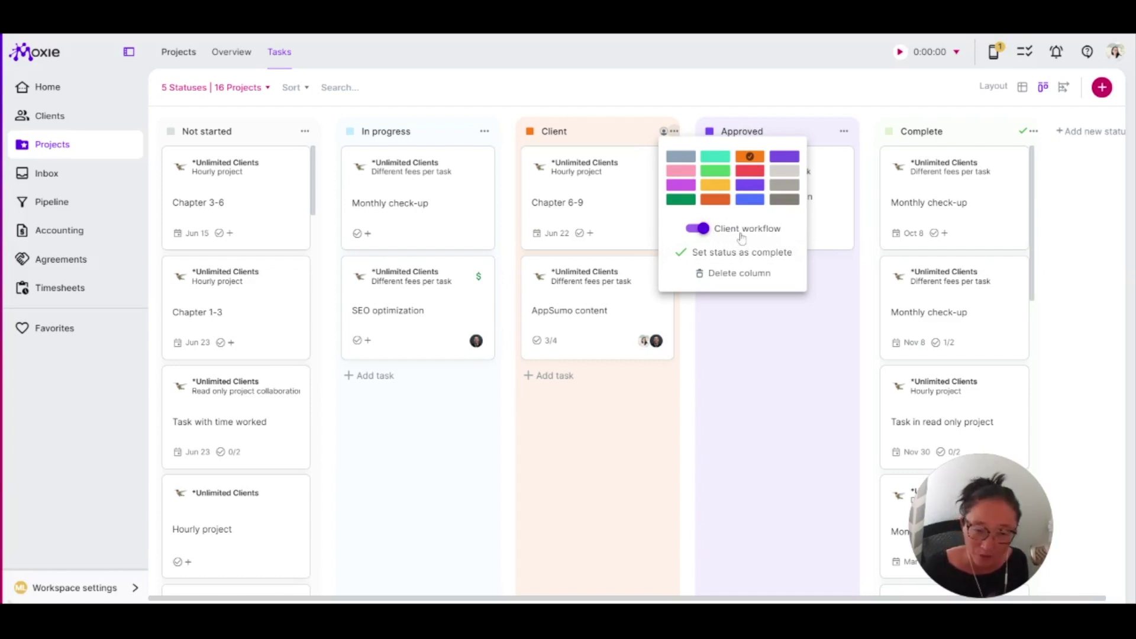
left_click(649, 102)
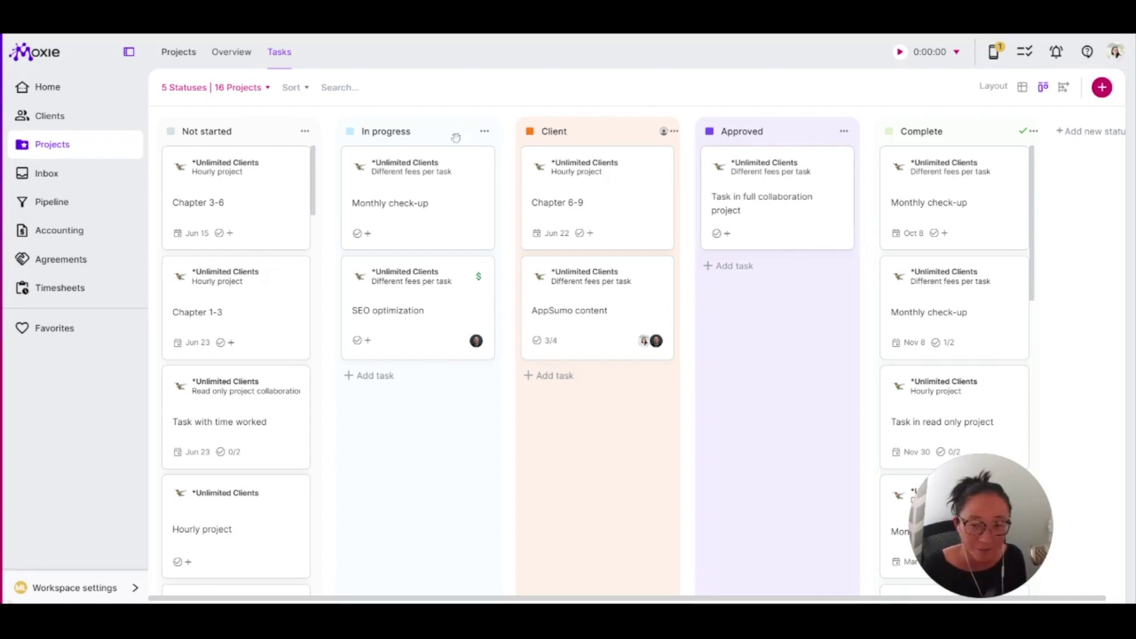
Move the SEO optimization task between columns and open the AppSumo content task details.
left_click_drag(418, 140, 420, 139)
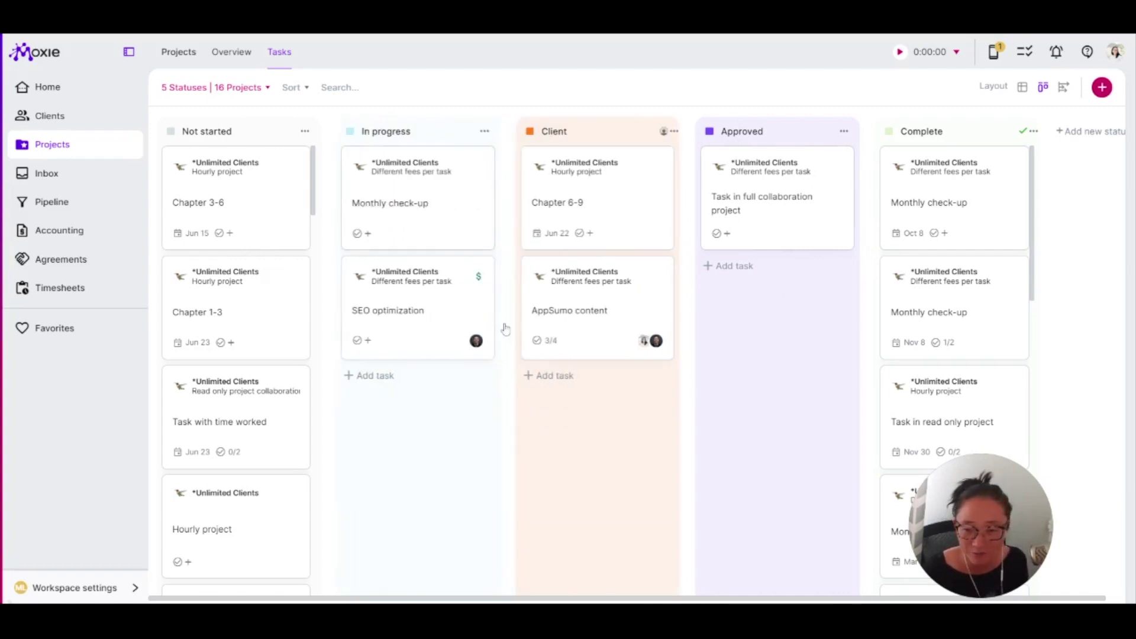
left_click_drag(503, 325, 246, 320)
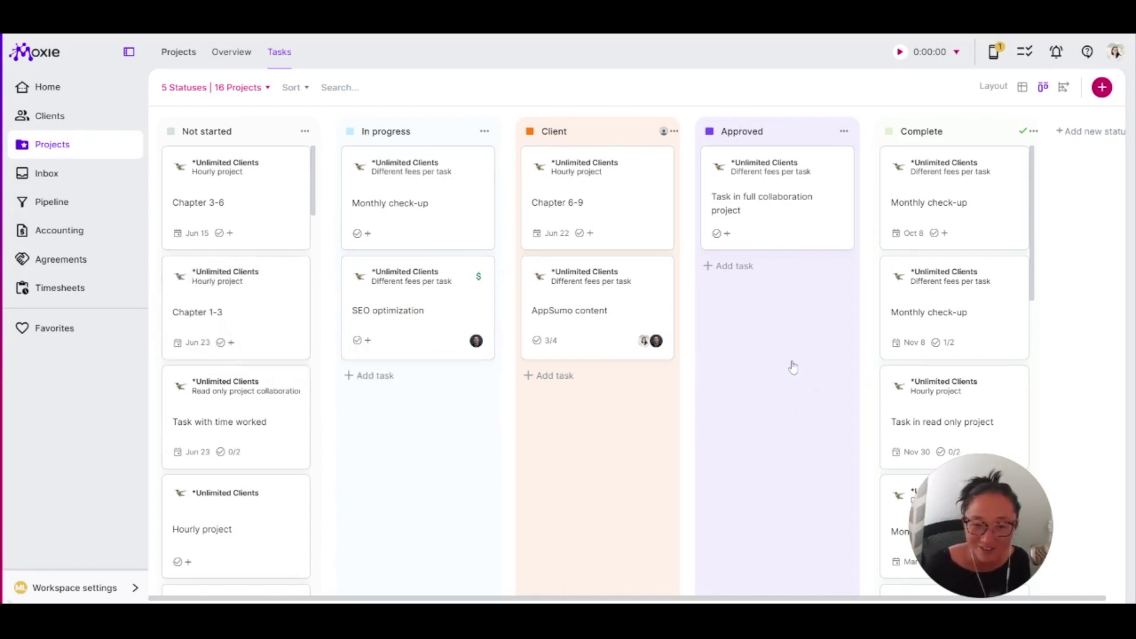
mouse_move(476, 343)
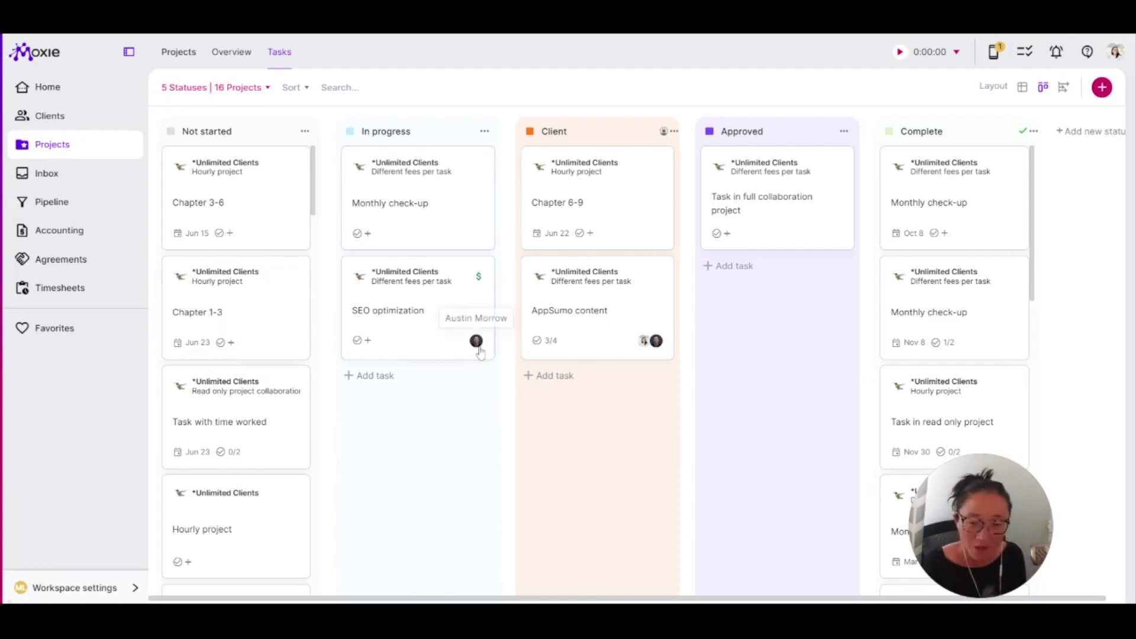
left_click(613, 320)
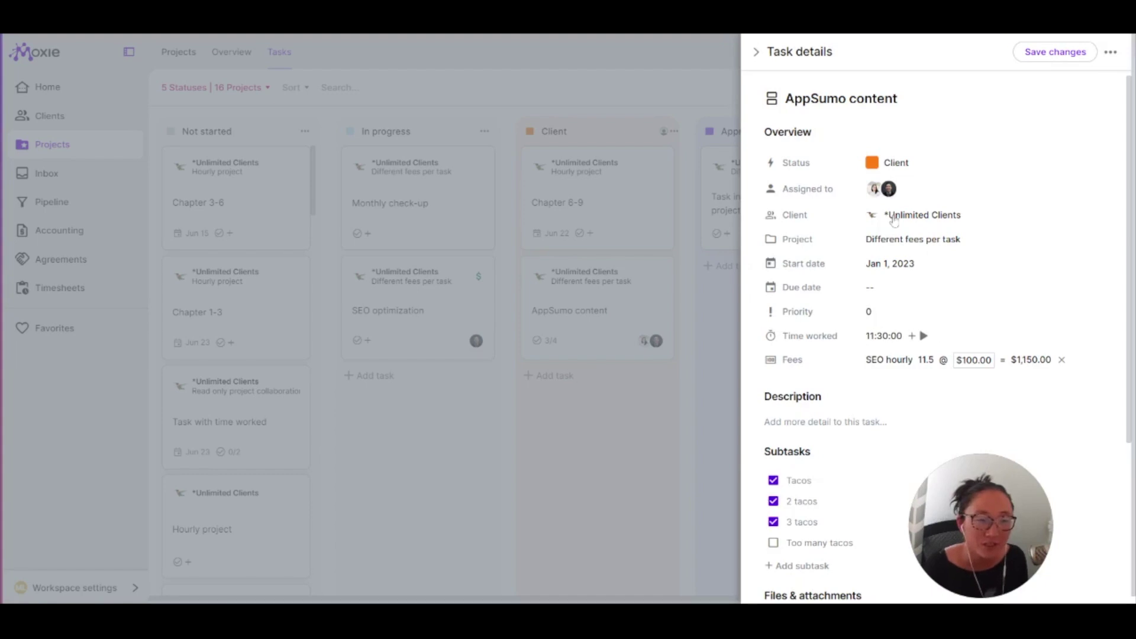
Check who is assigned to the AppSumo content task.
left_click(885, 188)
left_click_drag(919, 237, 919, 204)
left_click(950, 90)
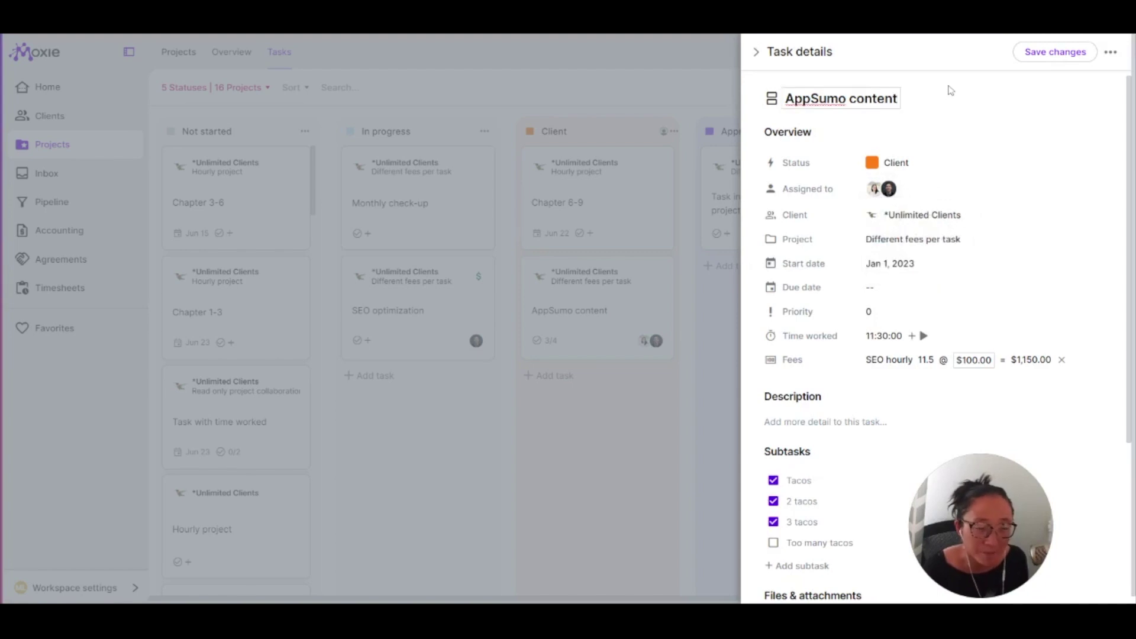
scroll(921, 399, "down", 5)
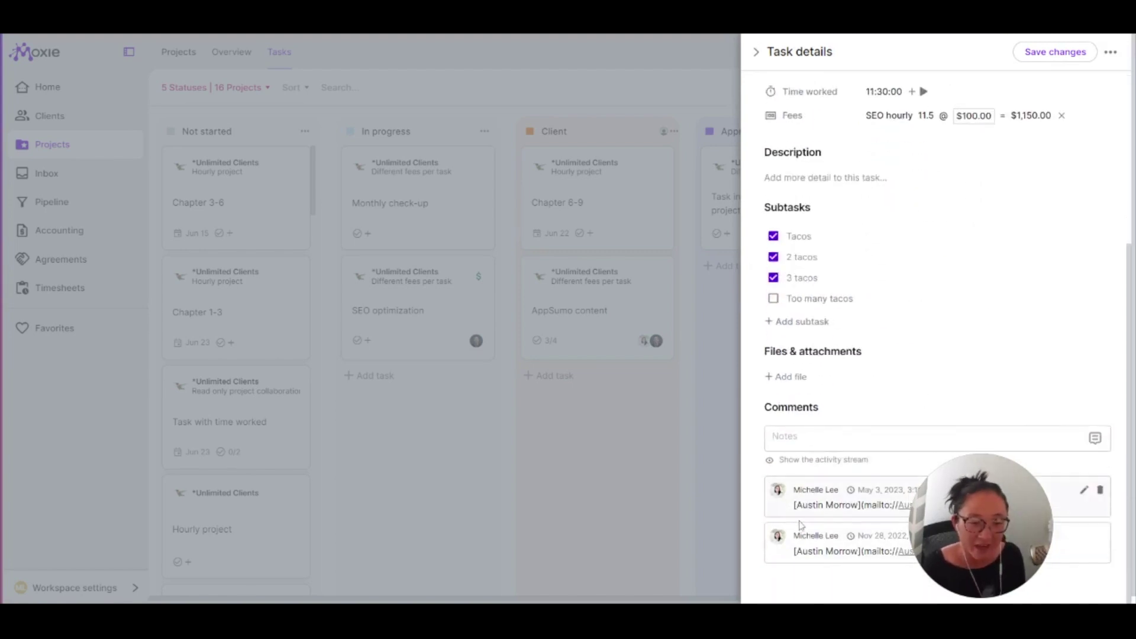
Post a comment mentioning a teammate about checking in on the tacos, then close the task details.
left_click(816, 438)
type("@")
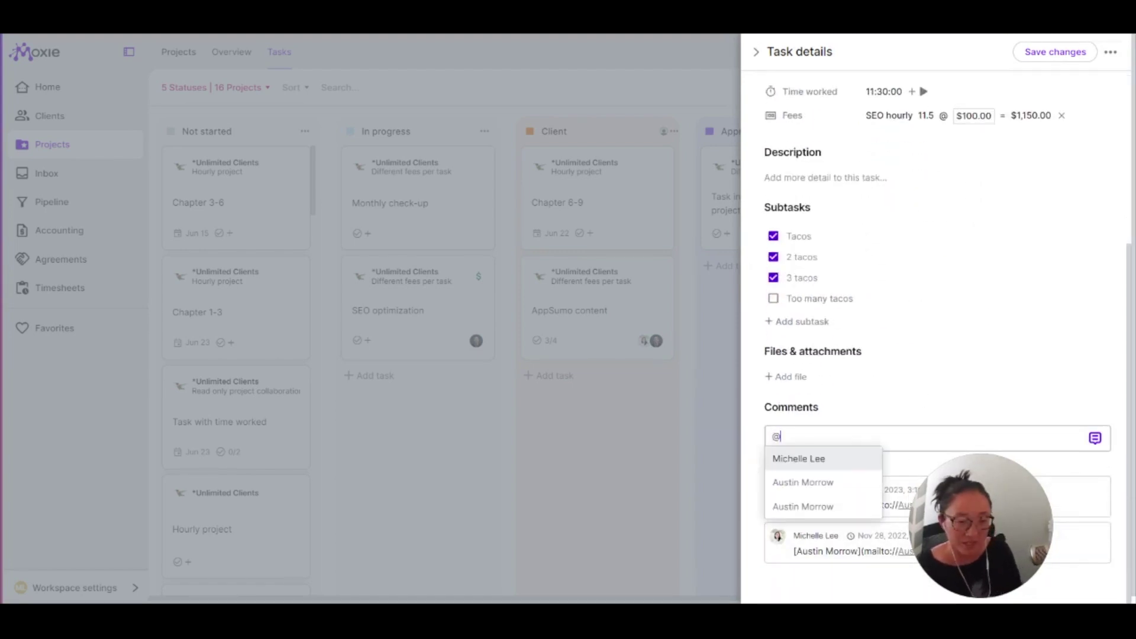
key("Down")
key("Return")
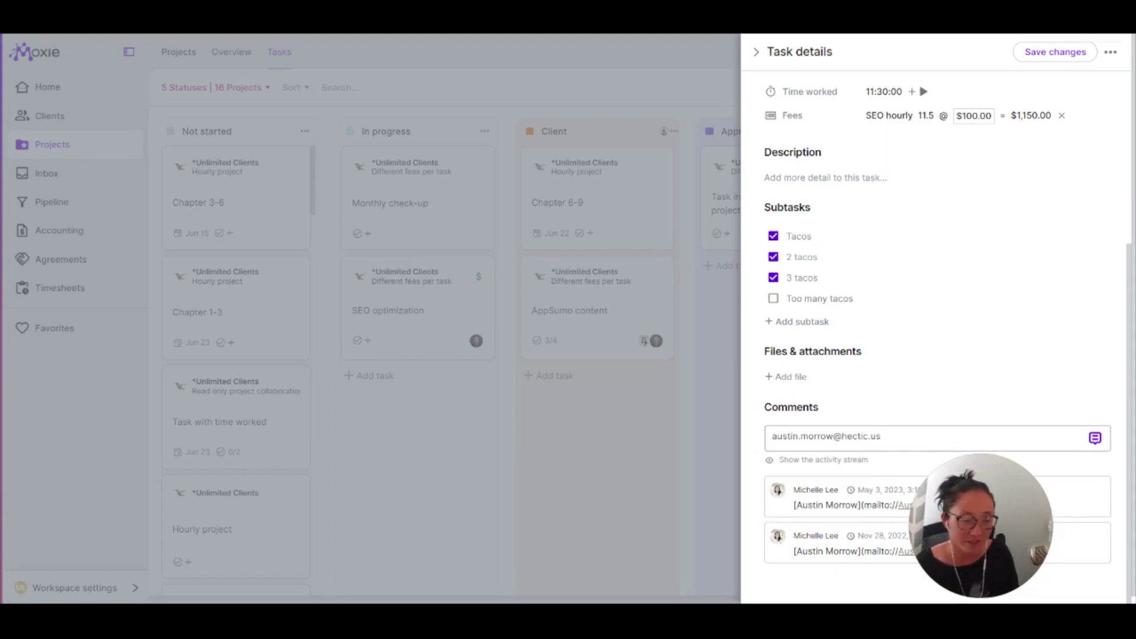
type("checking in on the tacos")
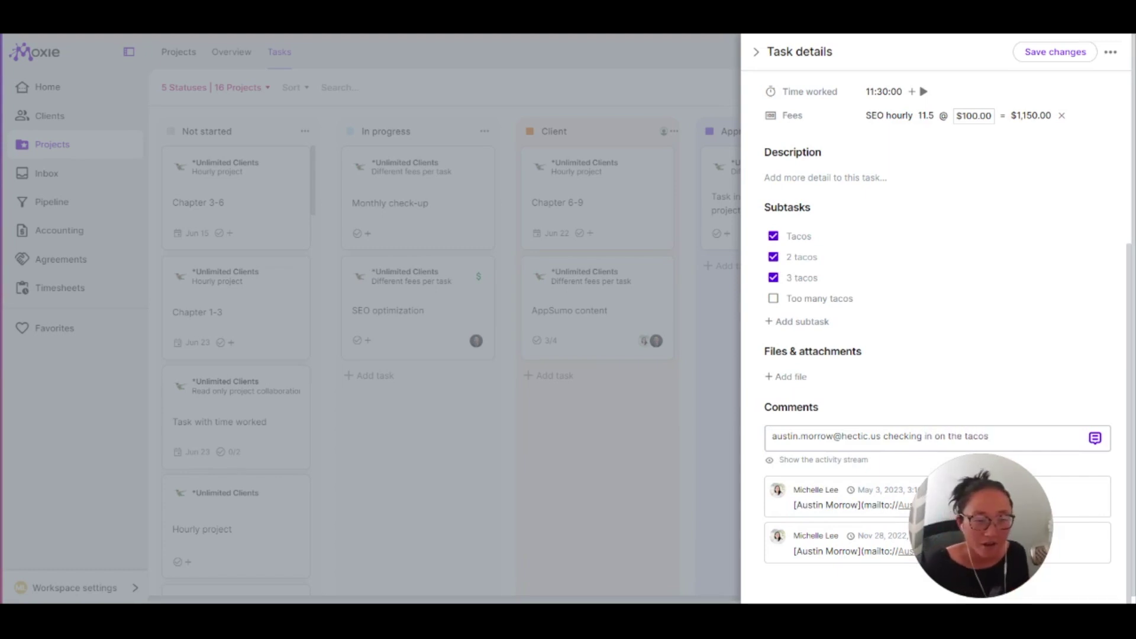
key("Return")
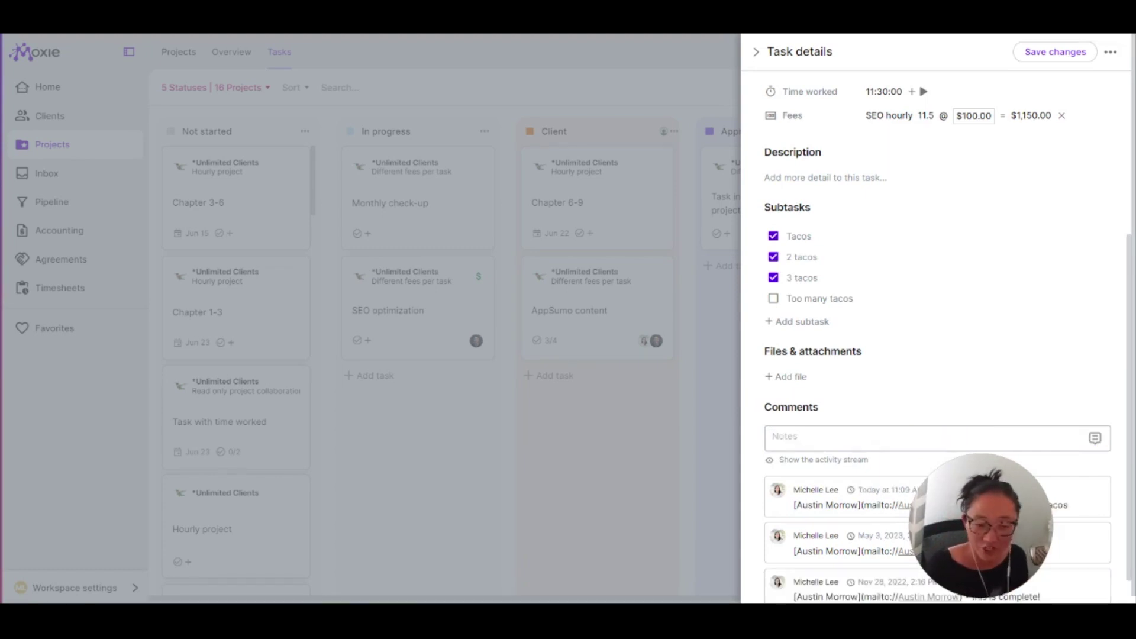
scroll(862, 300, "down", 1)
scroll(817, 468, "up", 5)
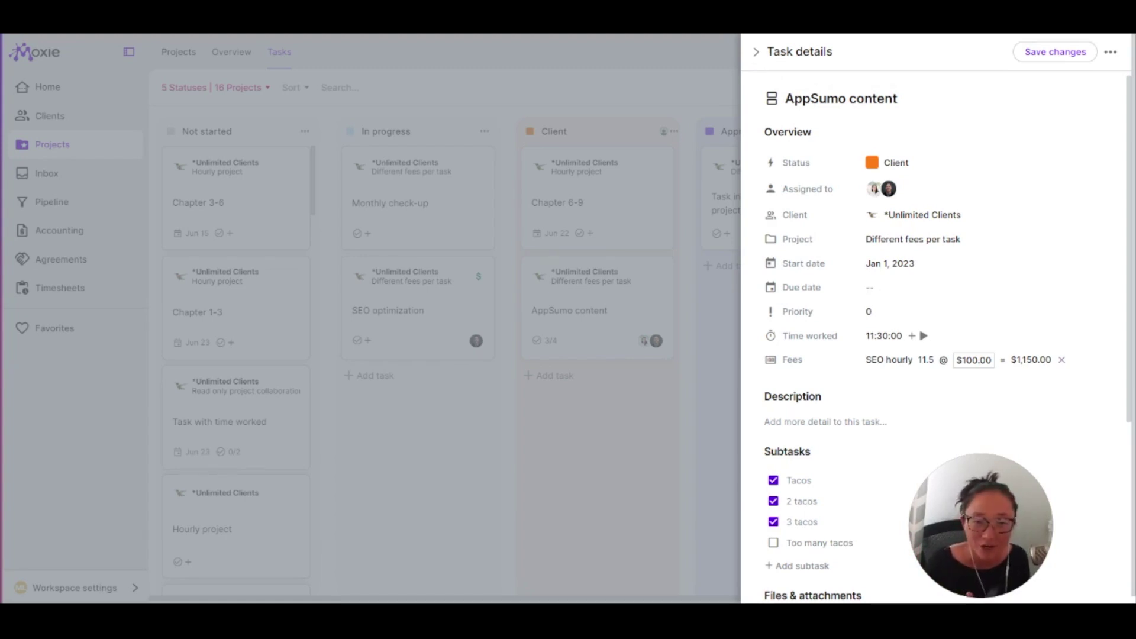
left_click(758, 53)
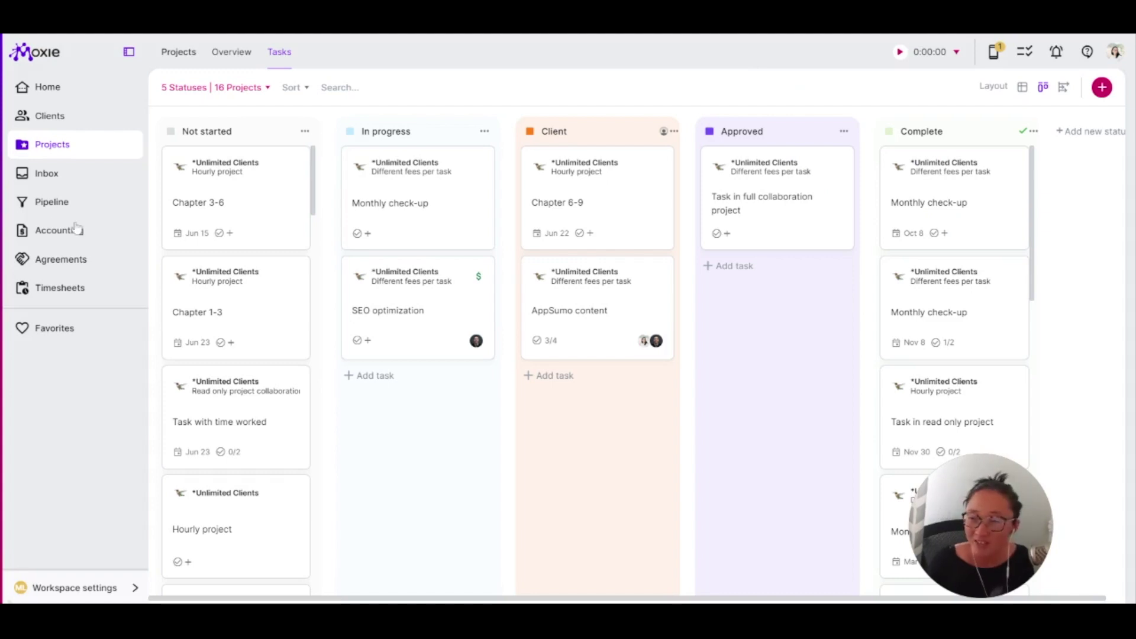
Open BOOST Radio's Voice Work - 2021 project, glance at its settings, and view its invoices.
left_click(57, 137)
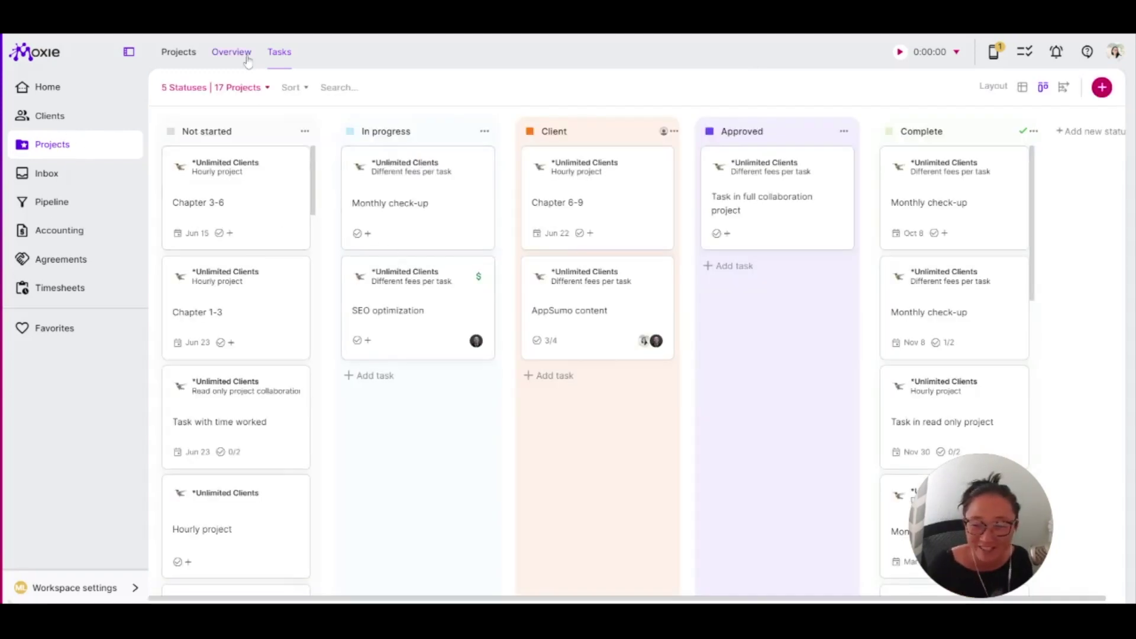
left_click(71, 116)
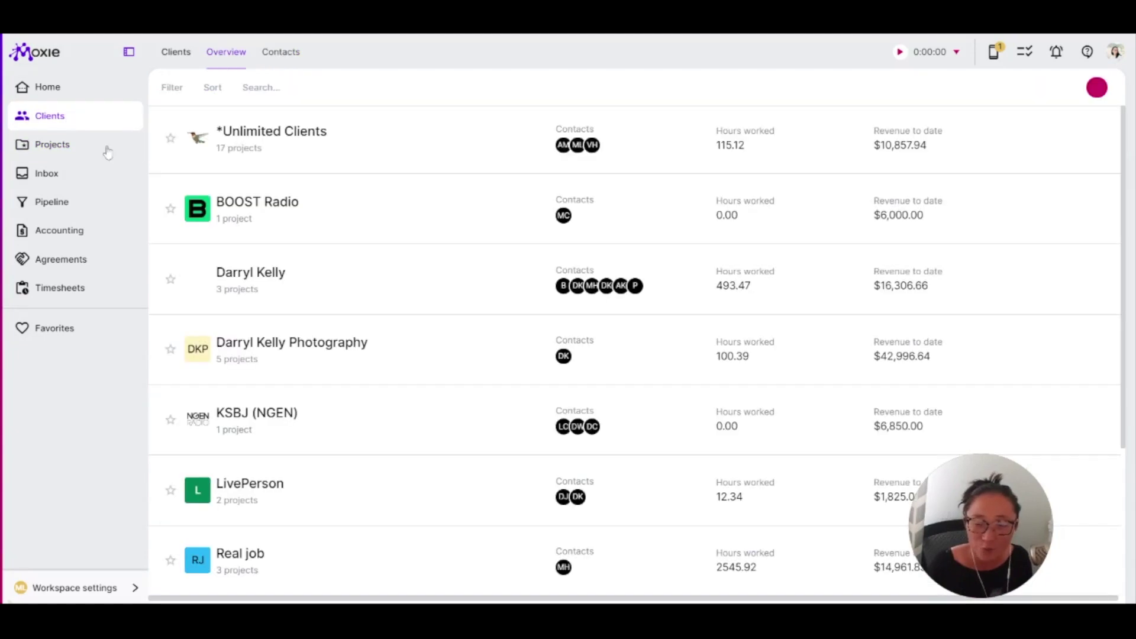
left_click(280, 210)
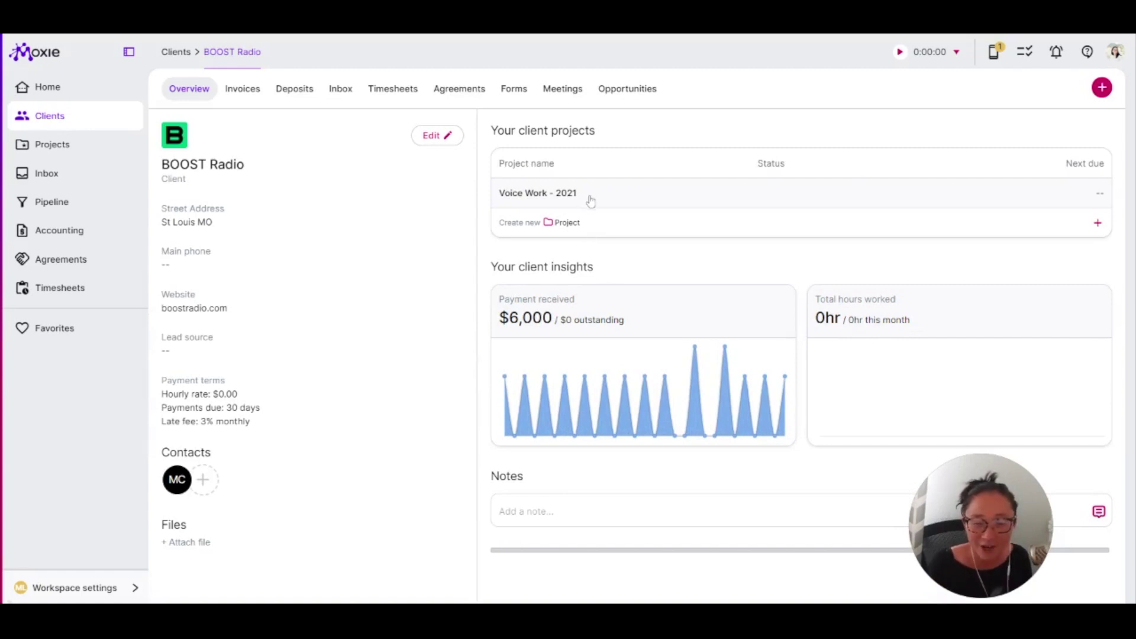
left_click(526, 201)
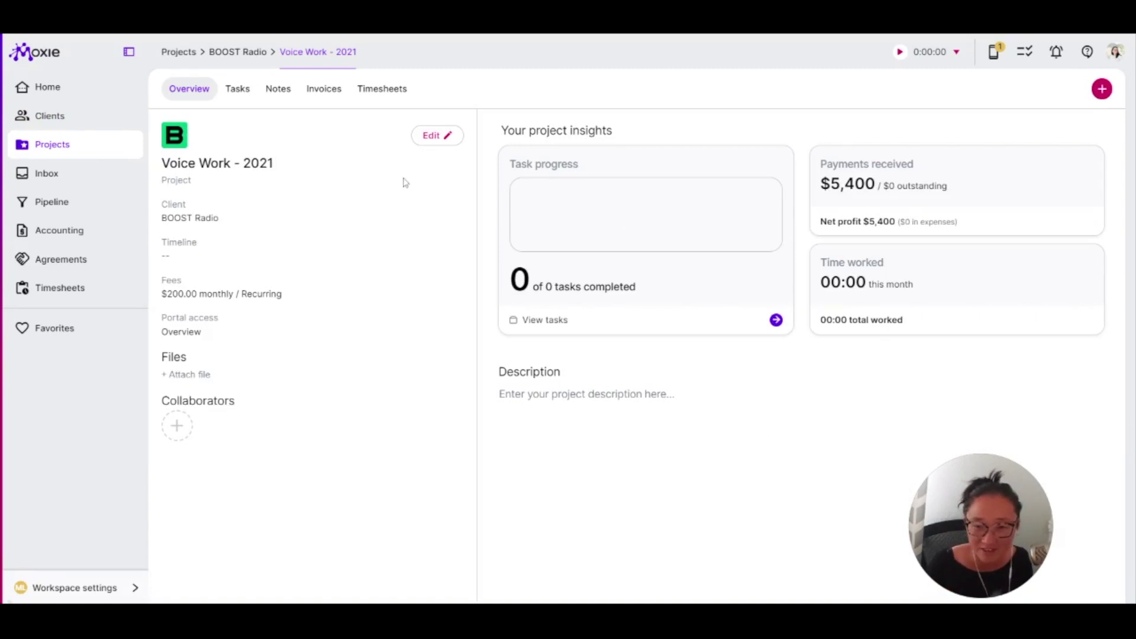
left_click(441, 145)
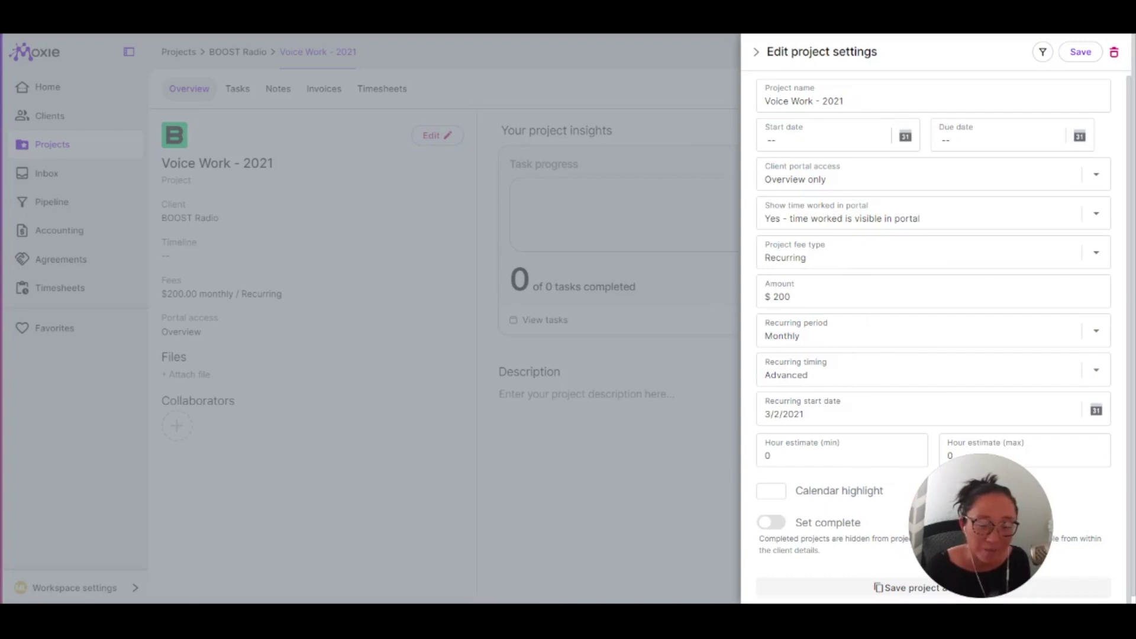
left_click(758, 57)
left_click(323, 88)
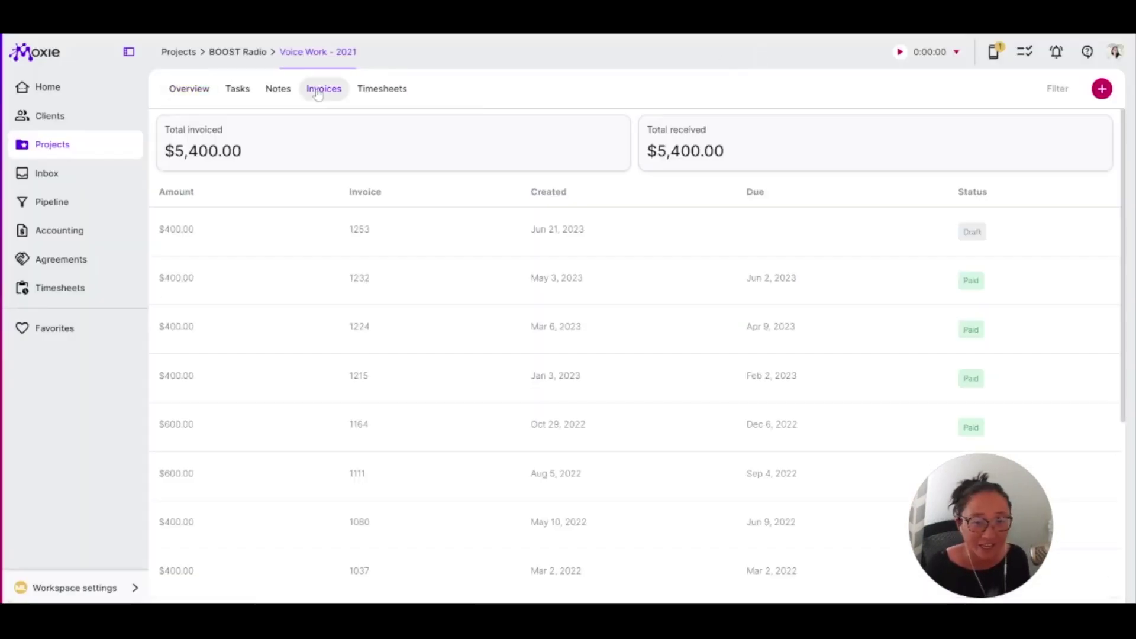
Review draft invoice 1253's un-billed Voice Work - 2021 periods without changes.
left_click(827, 224)
scroll(510, 518, "down", 3)
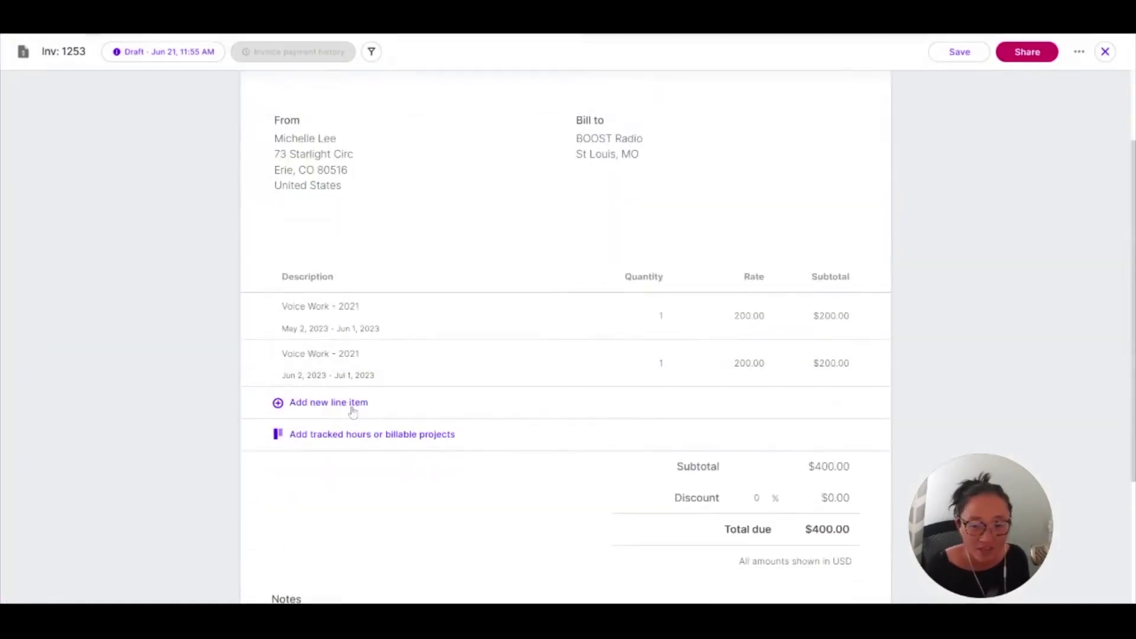
left_click(358, 441)
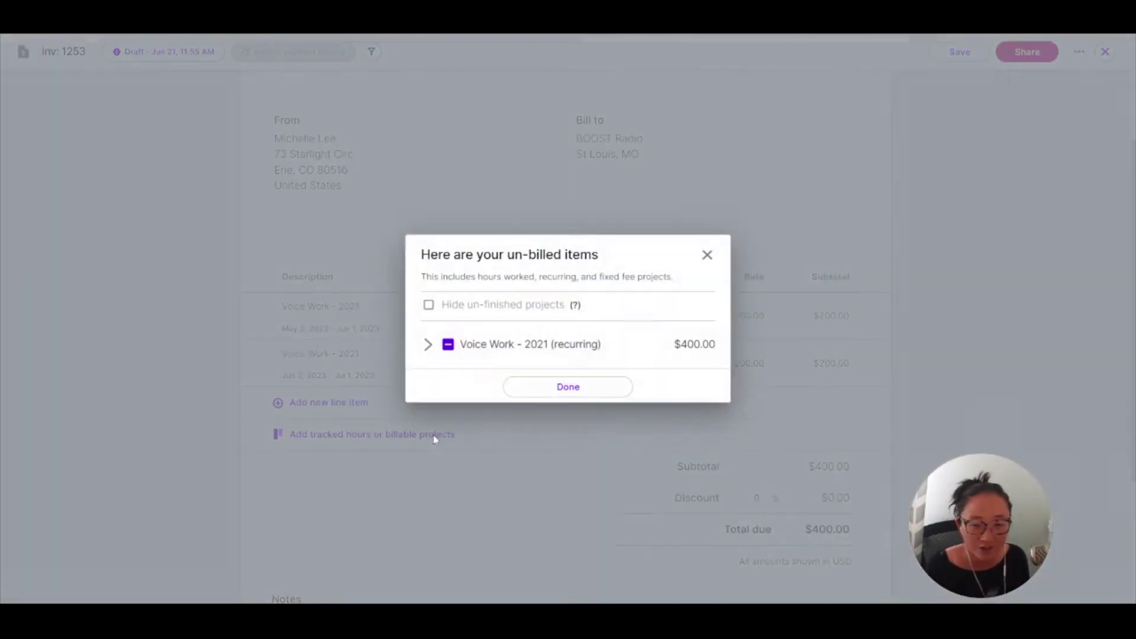
left_click(426, 344)
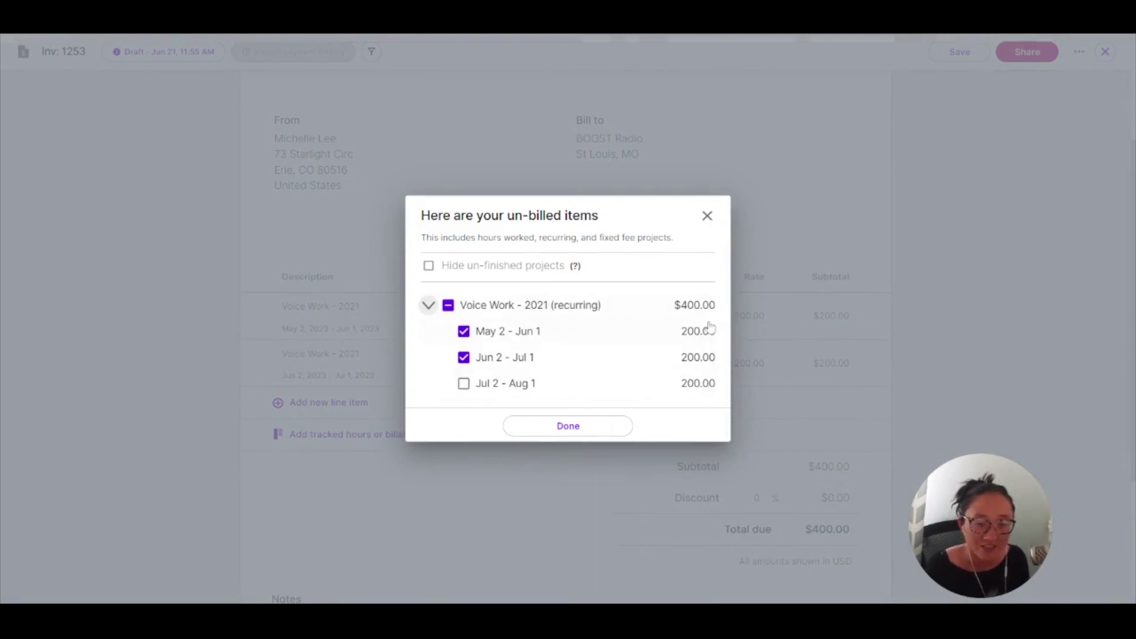
left_click(708, 215)
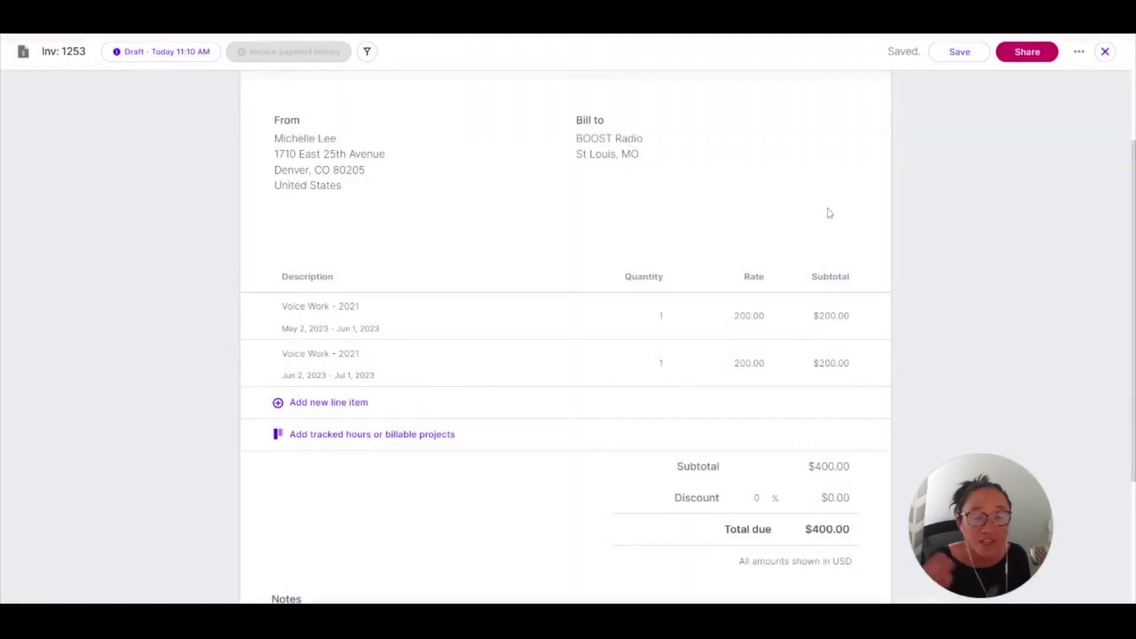
left_click(1106, 52)
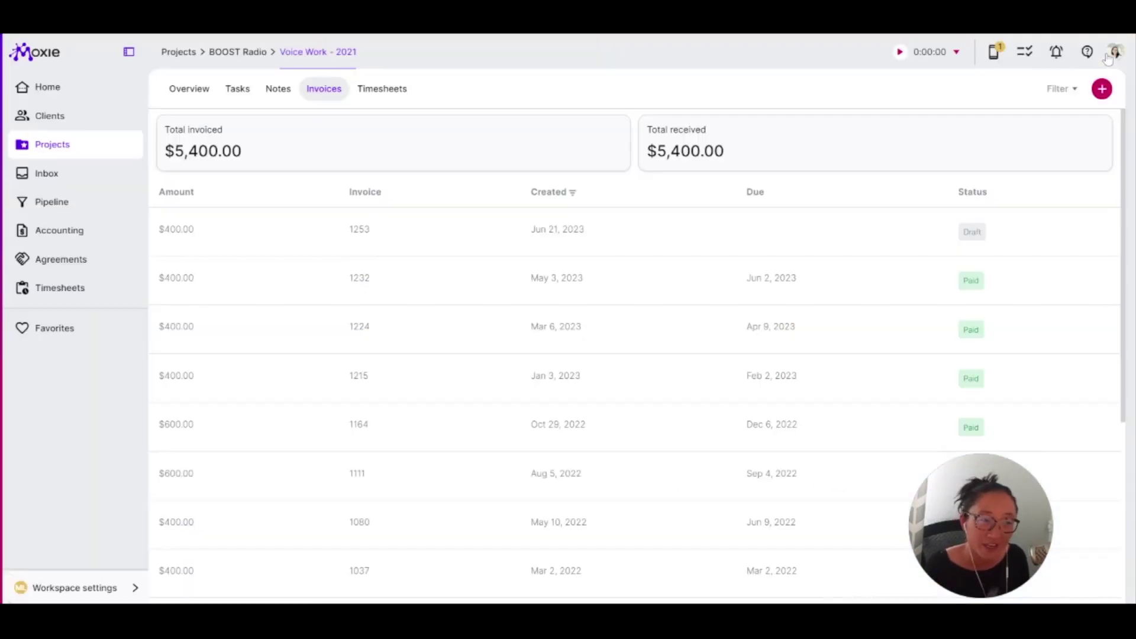
Open the TimFM client from the Clients list.
left_click(60, 148)
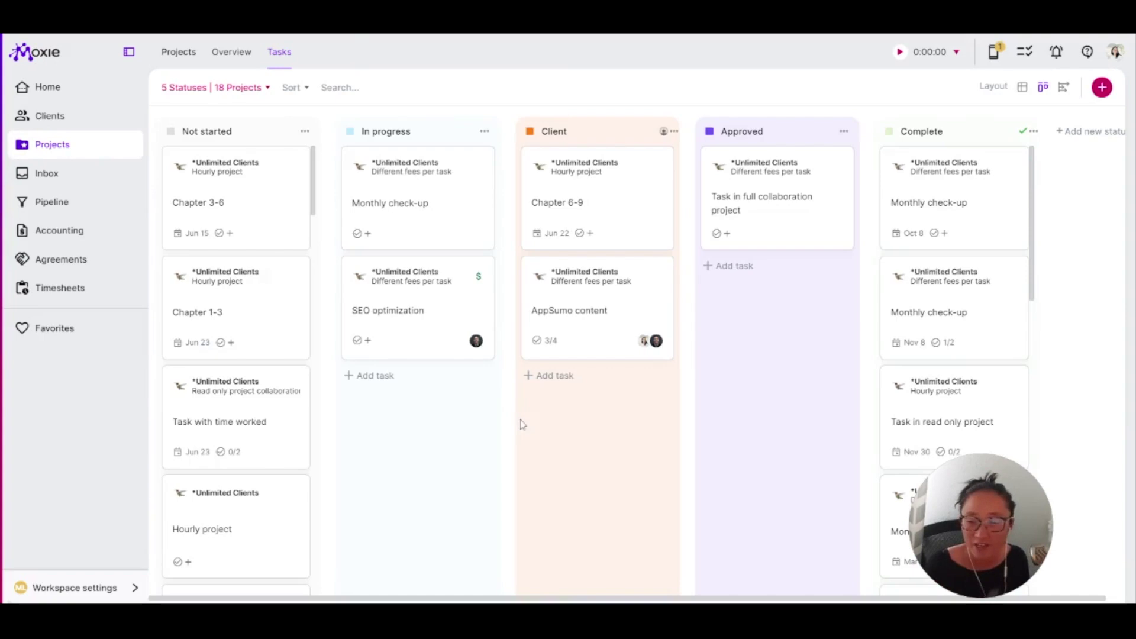
left_click(55, 115)
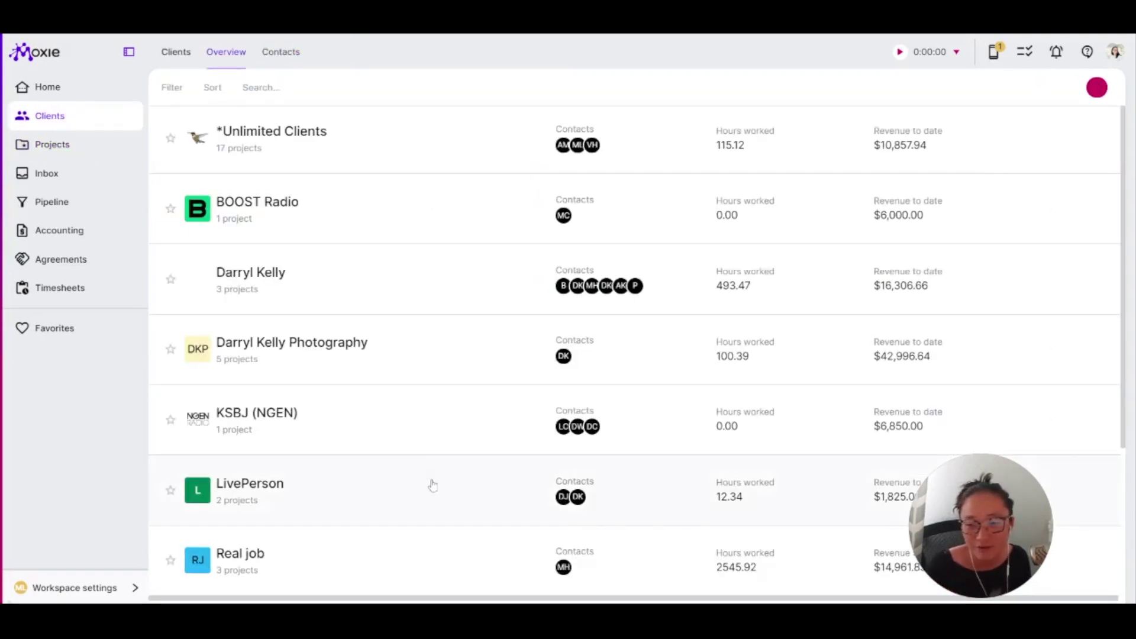
scroll(426, 467, "down", 3)
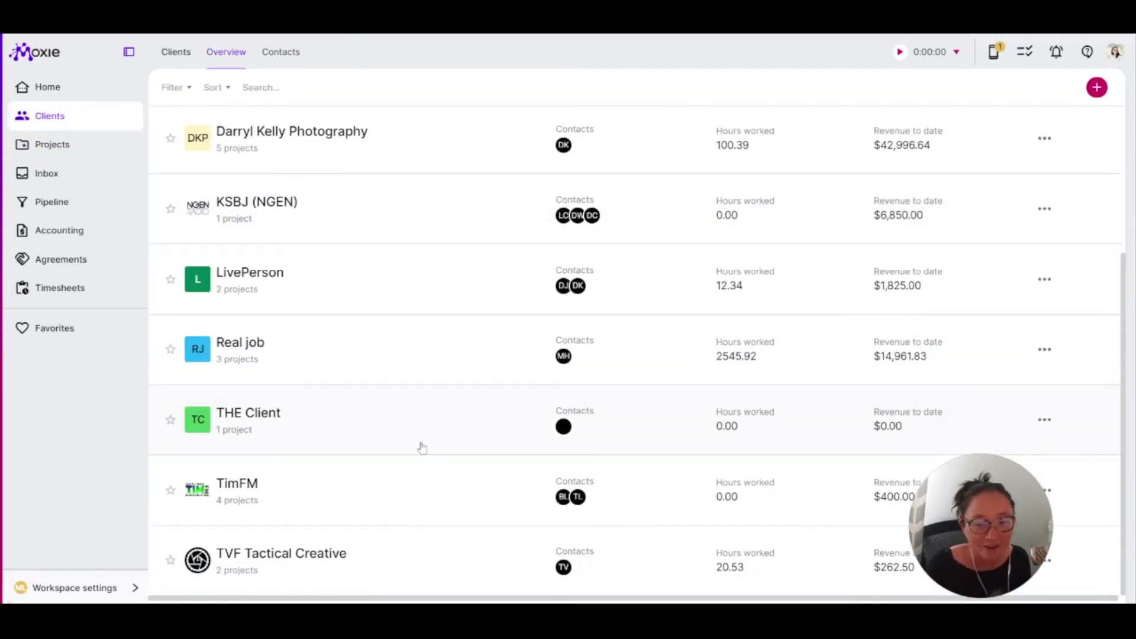
left_click(231, 490)
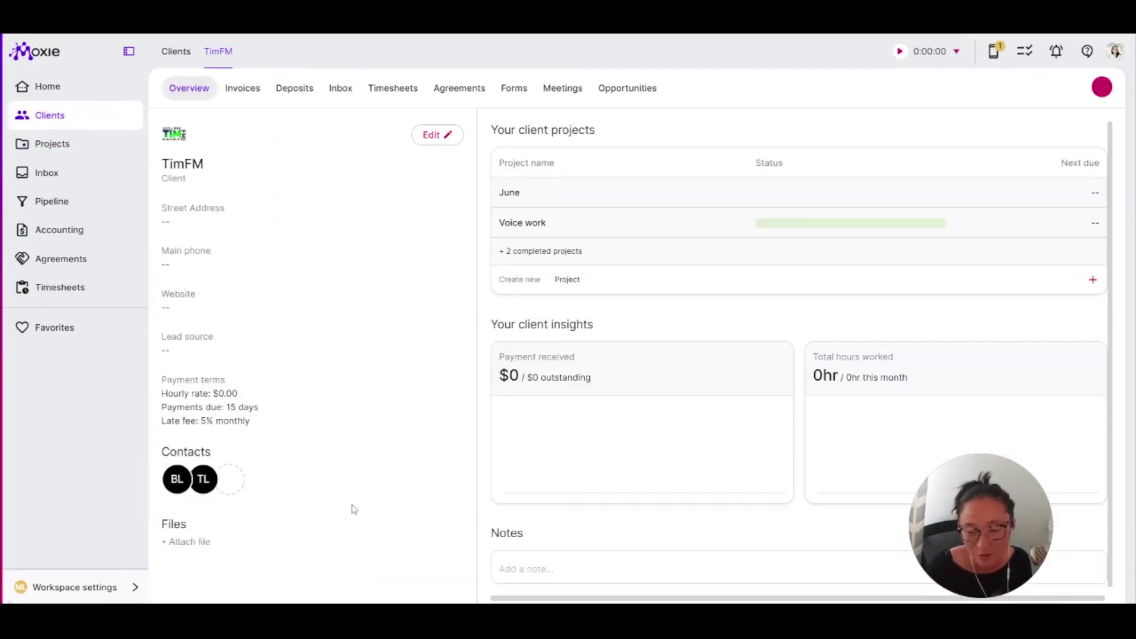
Add a task named '2 pages' to TimFM's Voice work project.
left_click(540, 223)
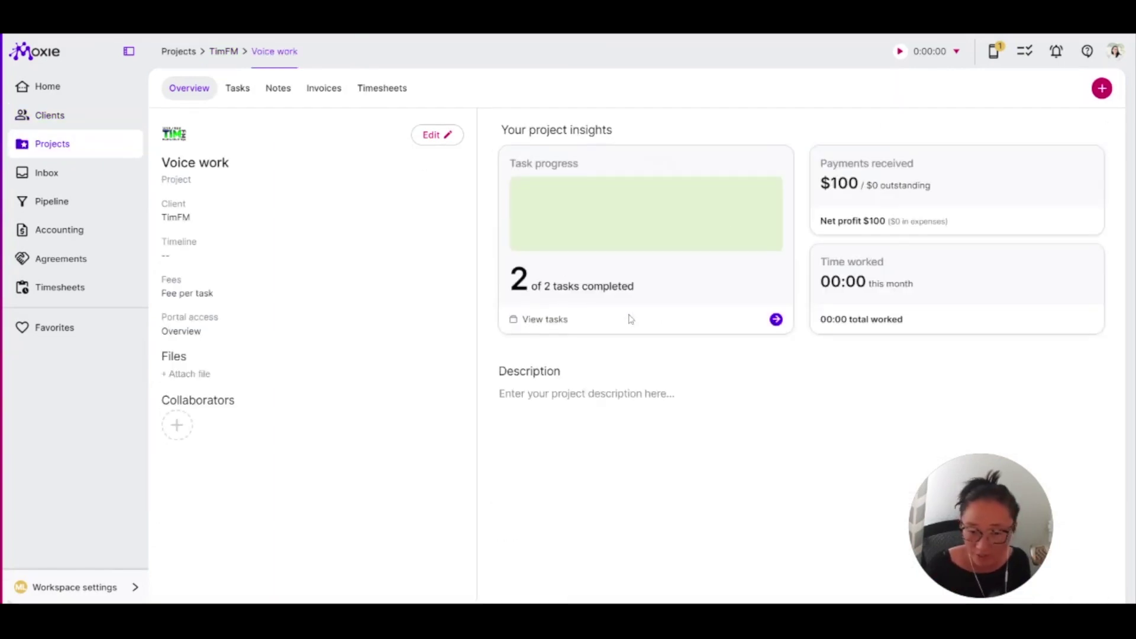
left_click(240, 91)
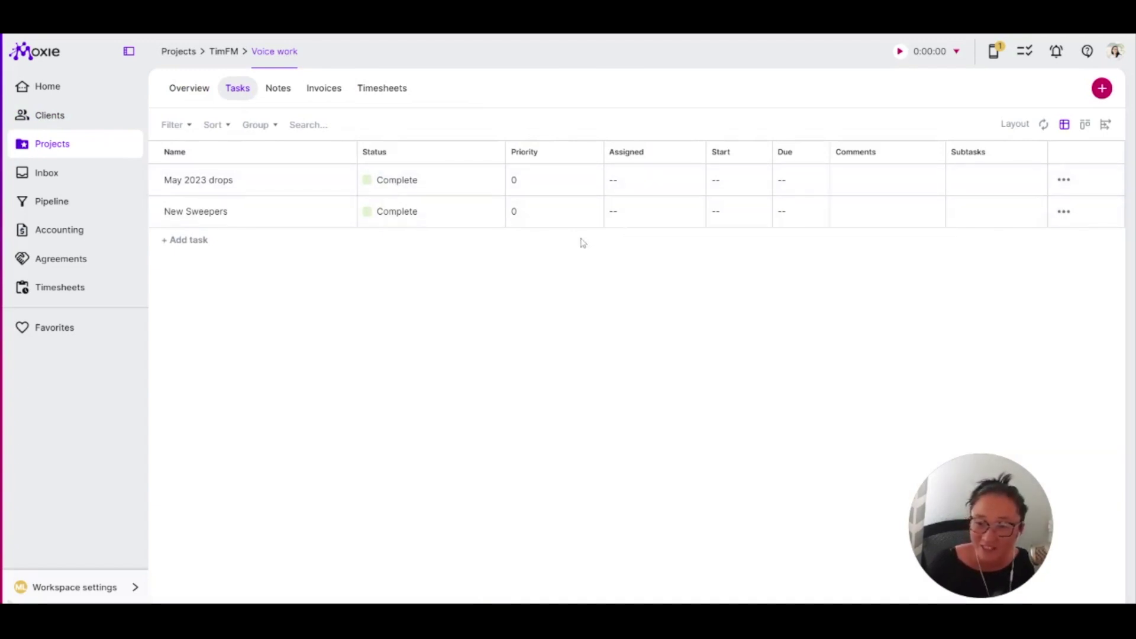
left_click(1102, 90)
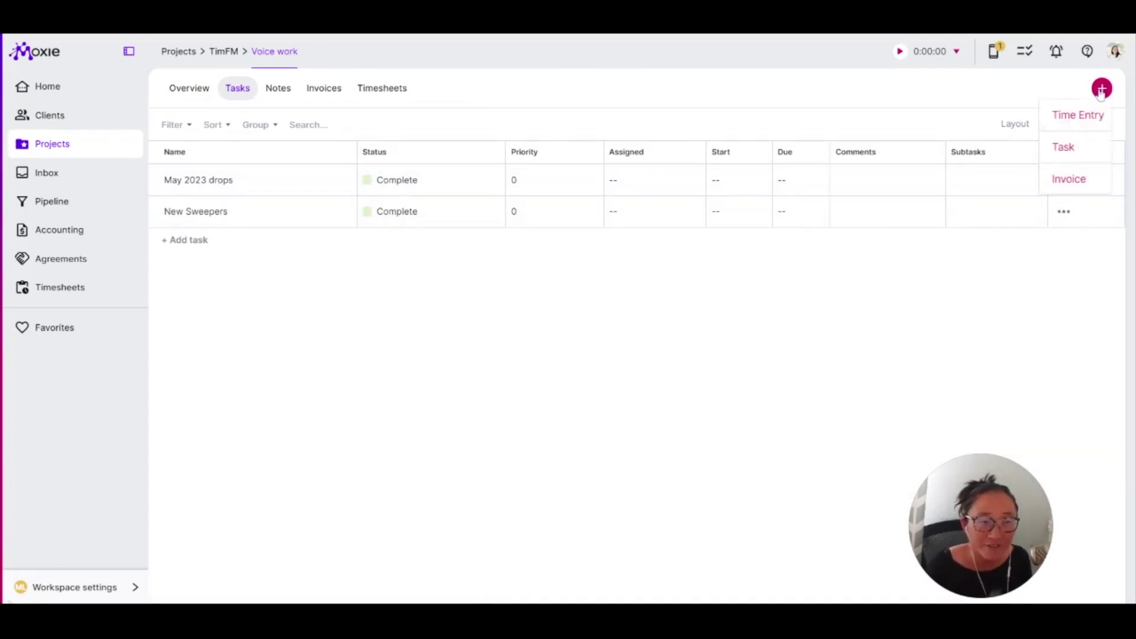
left_click(1078, 142)
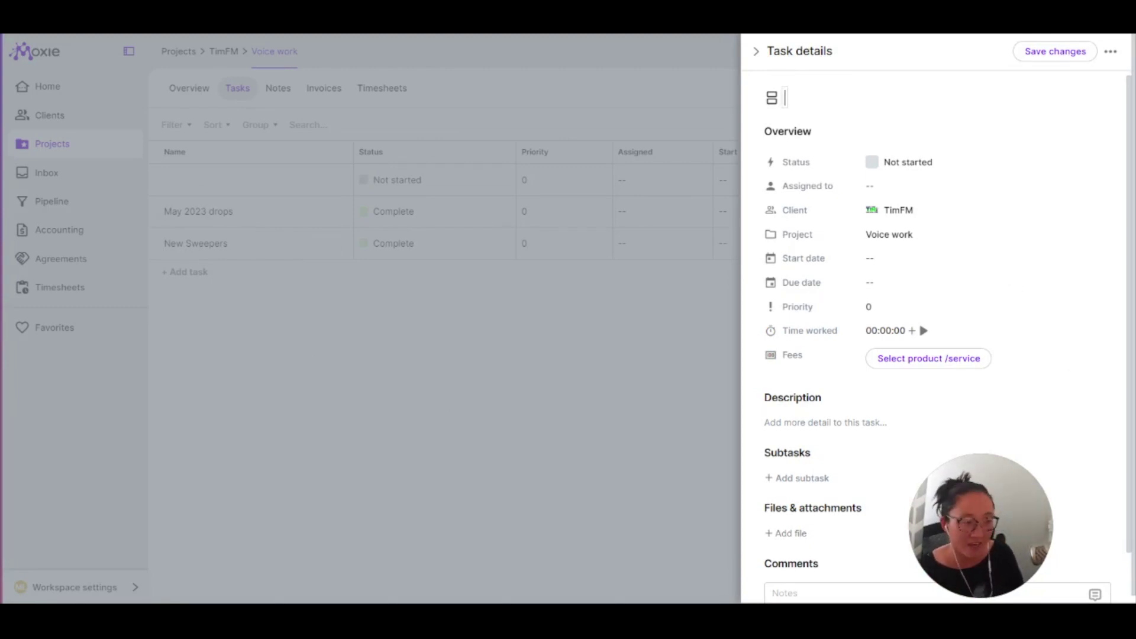
type("2")
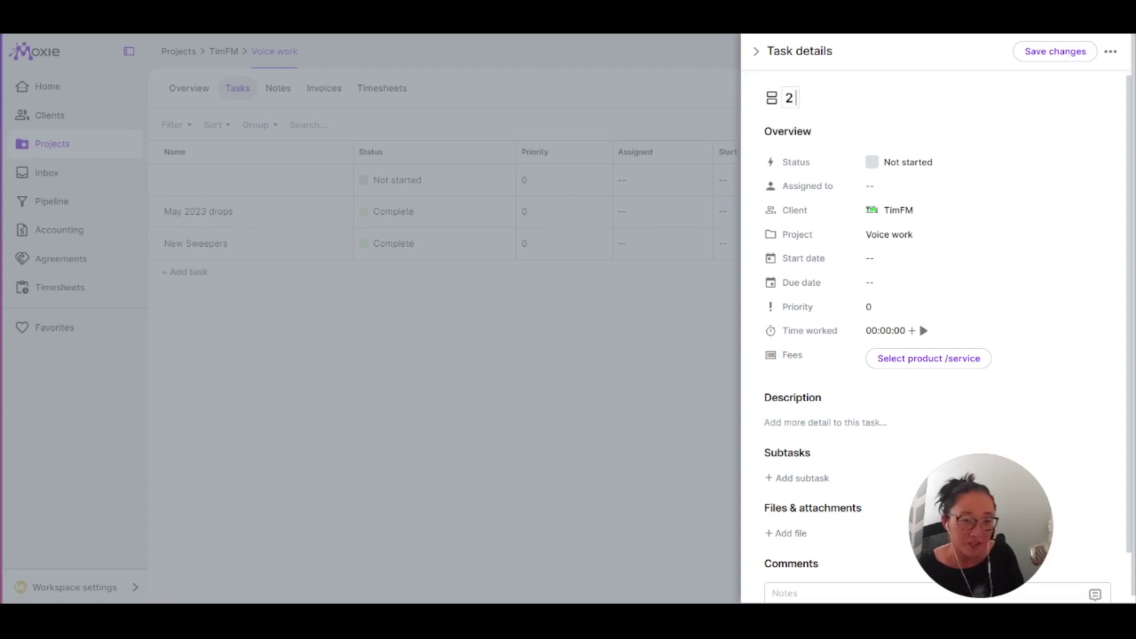
type(" pages")
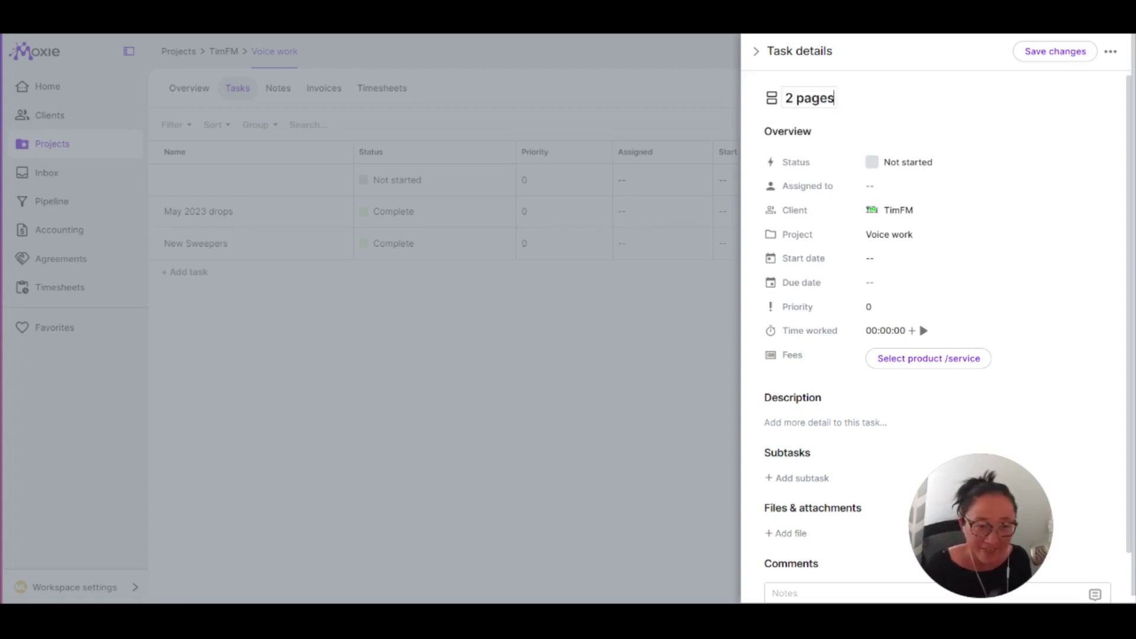
Bill the task as 2 Page at $100.00 ($200.00), mark it Complete, and save.
left_click(929, 362)
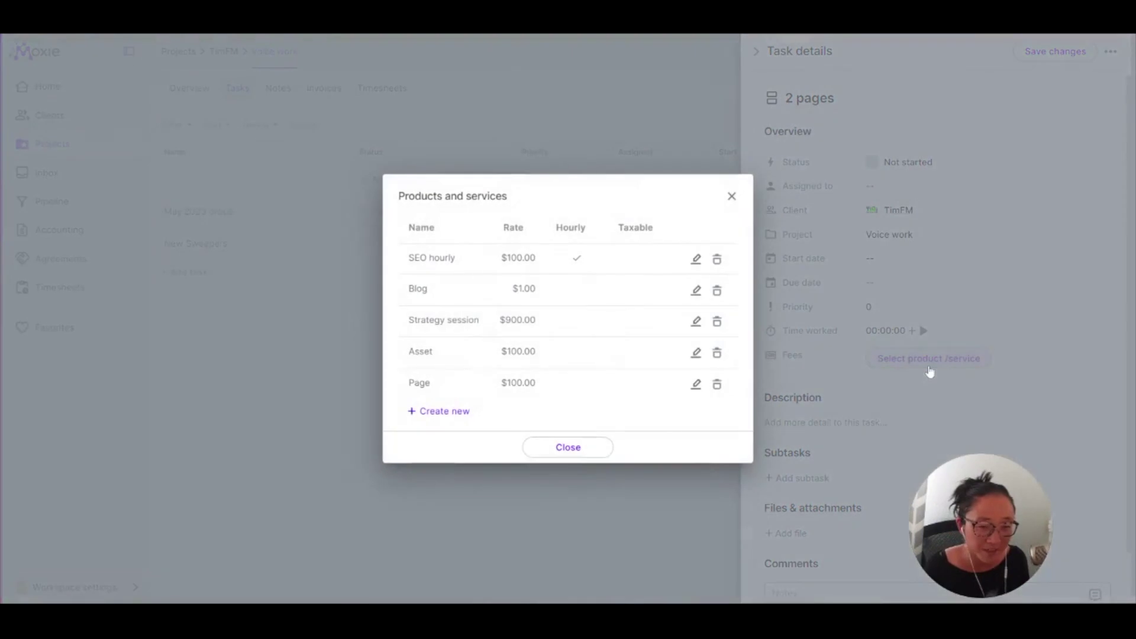
left_click(448, 386)
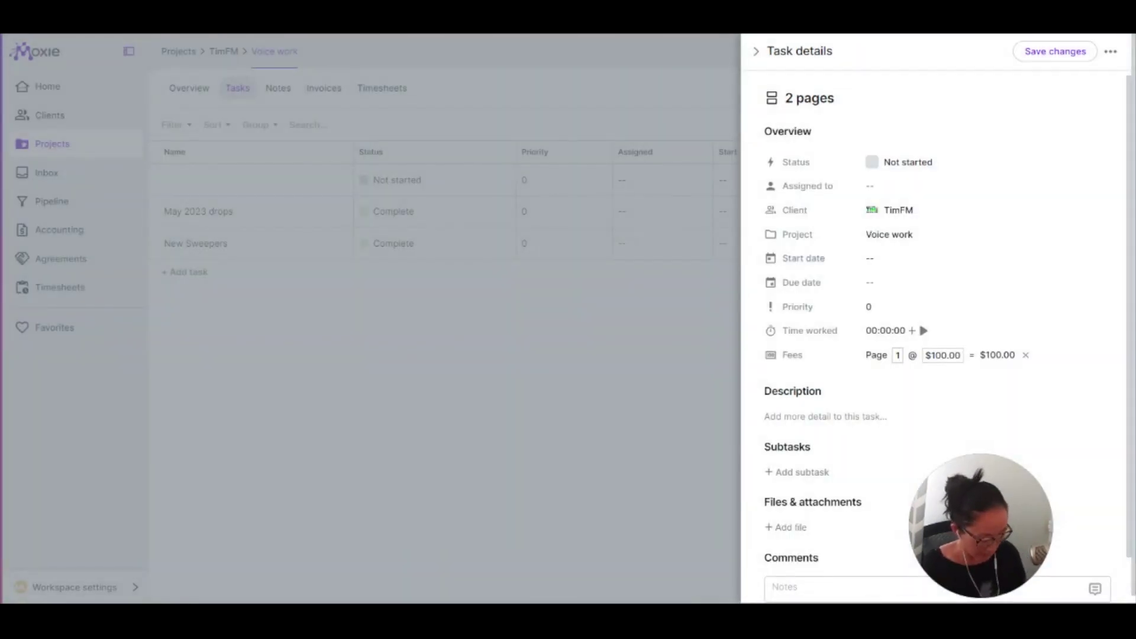
type("2")
left_click(862, 432)
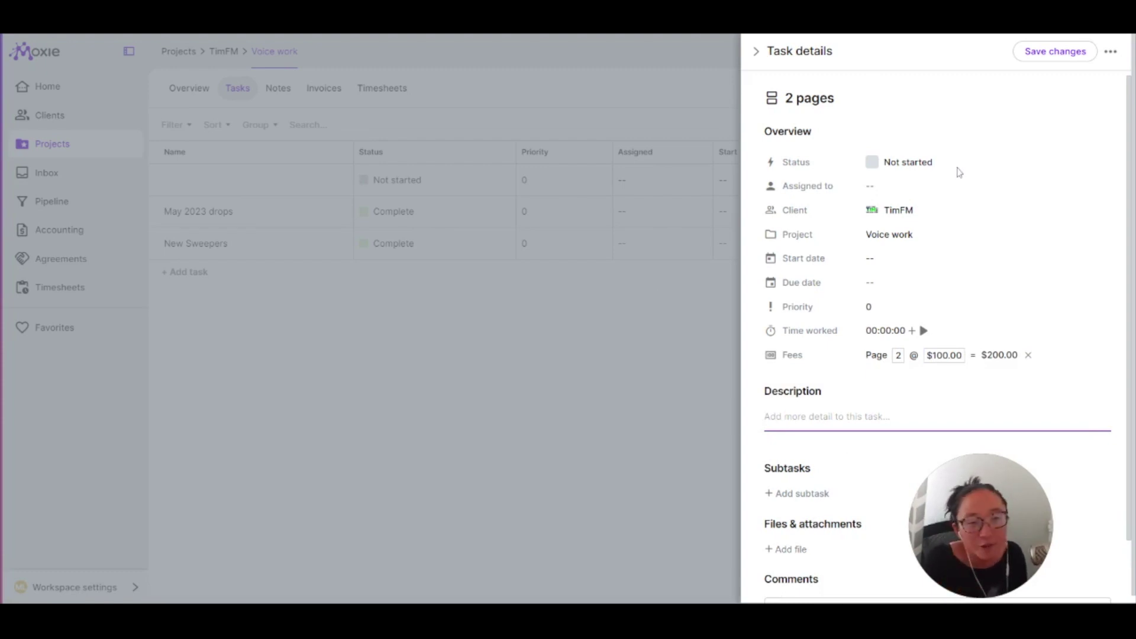
left_click(899, 166)
left_click(915, 263)
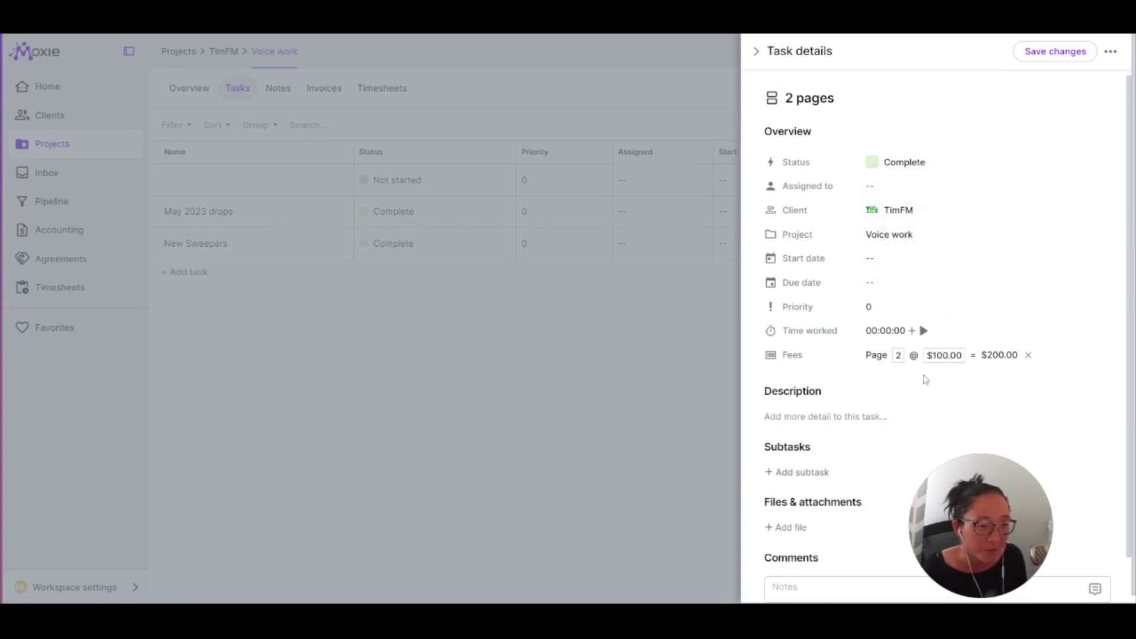
left_click(1081, 53)
Start a new invoice, review its June (fixed) un-billed items, then close it and return to Tasks.
left_click(332, 96)
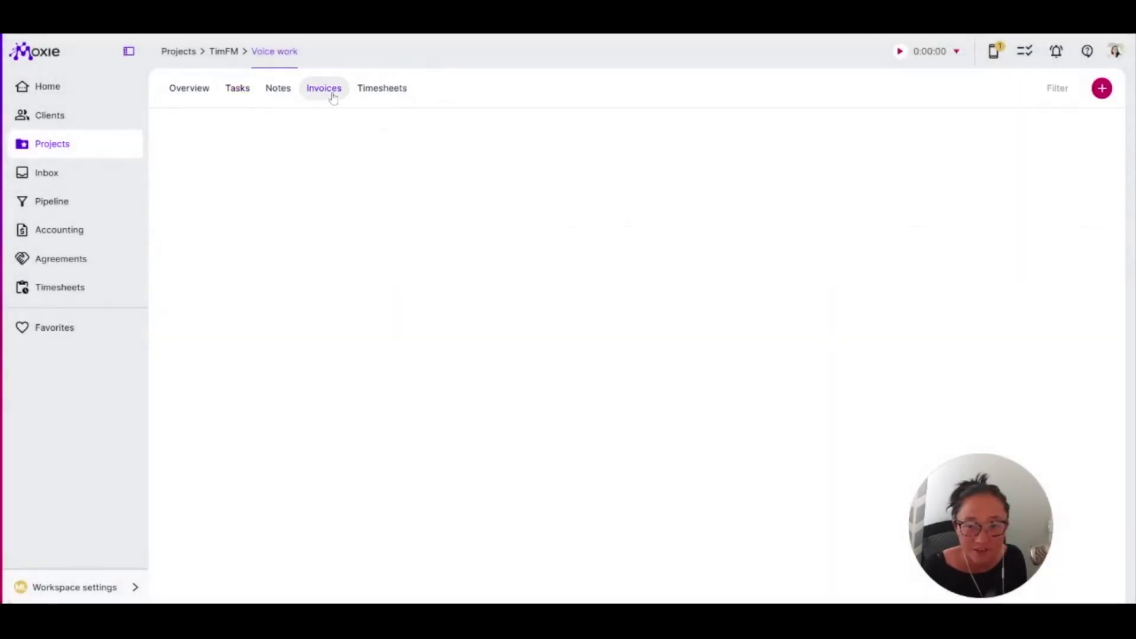
left_click(1102, 90)
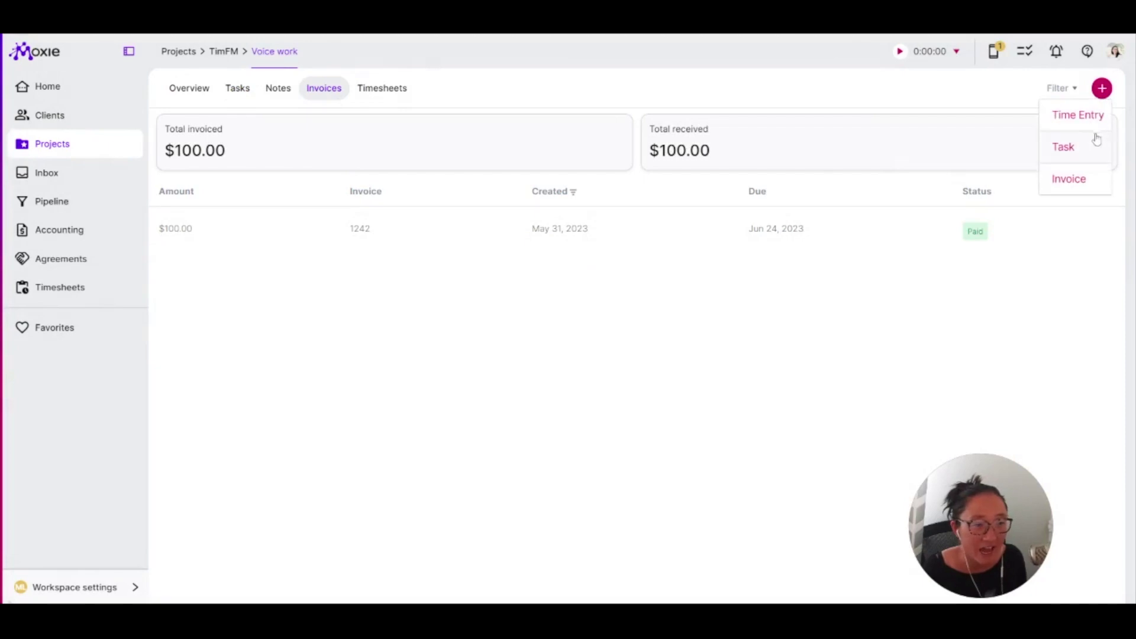
left_click(1086, 190)
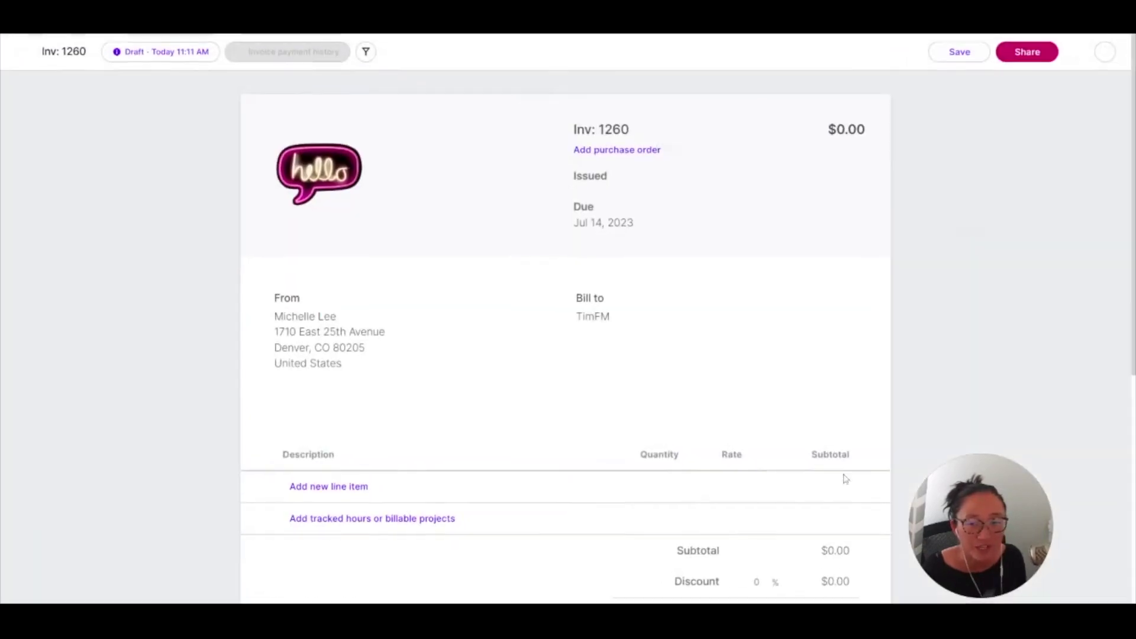
left_click(373, 519)
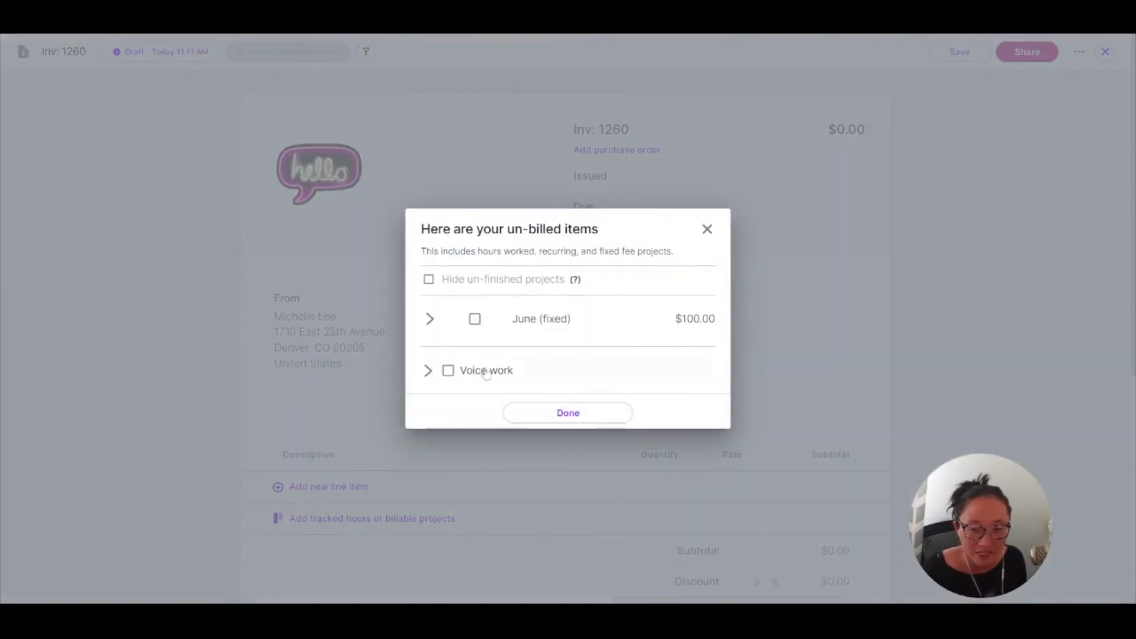
left_click(431, 319)
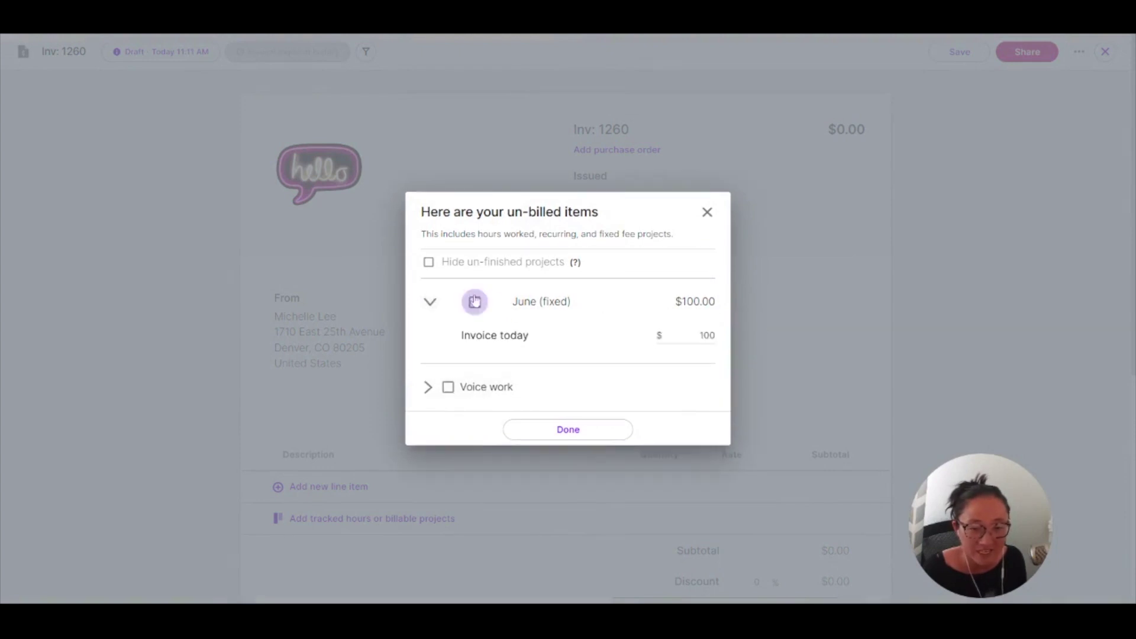
left_click(430, 302)
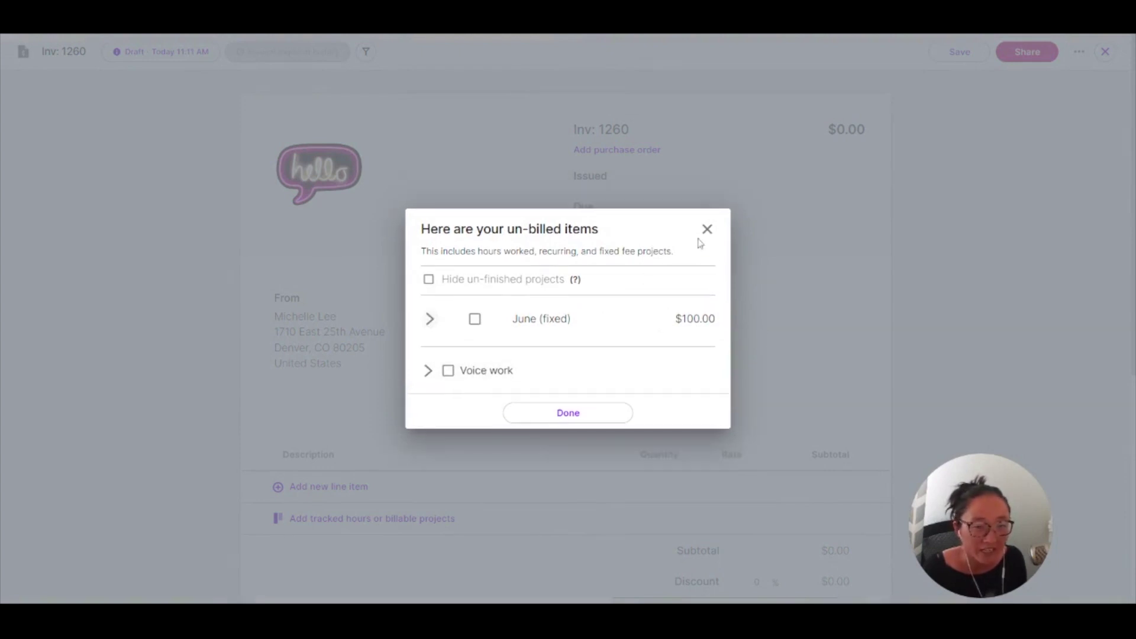
left_click(707, 229)
left_click(1105, 51)
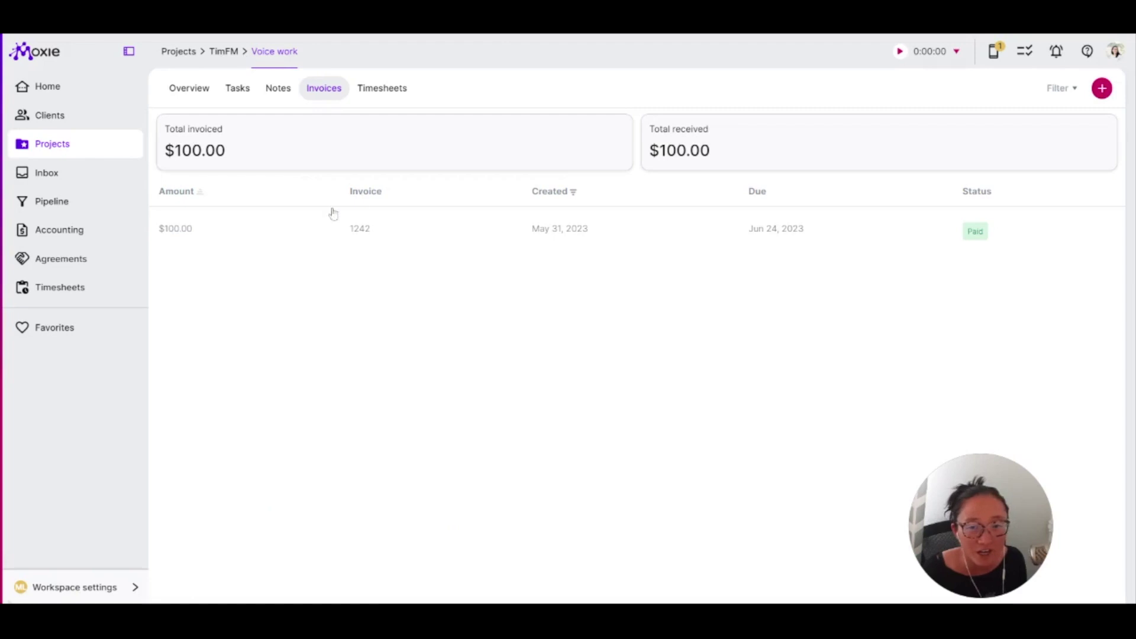
left_click(238, 88)
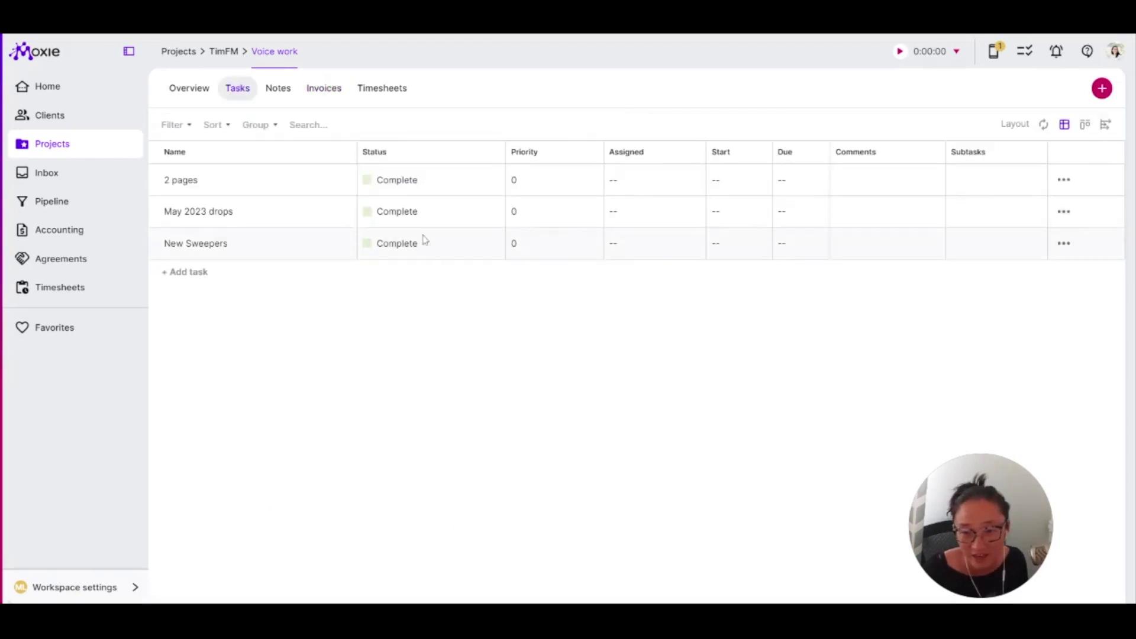
Browse the project overview, two client pages and the photography client's timesheets, ending on Clients.
left_click(189, 88)
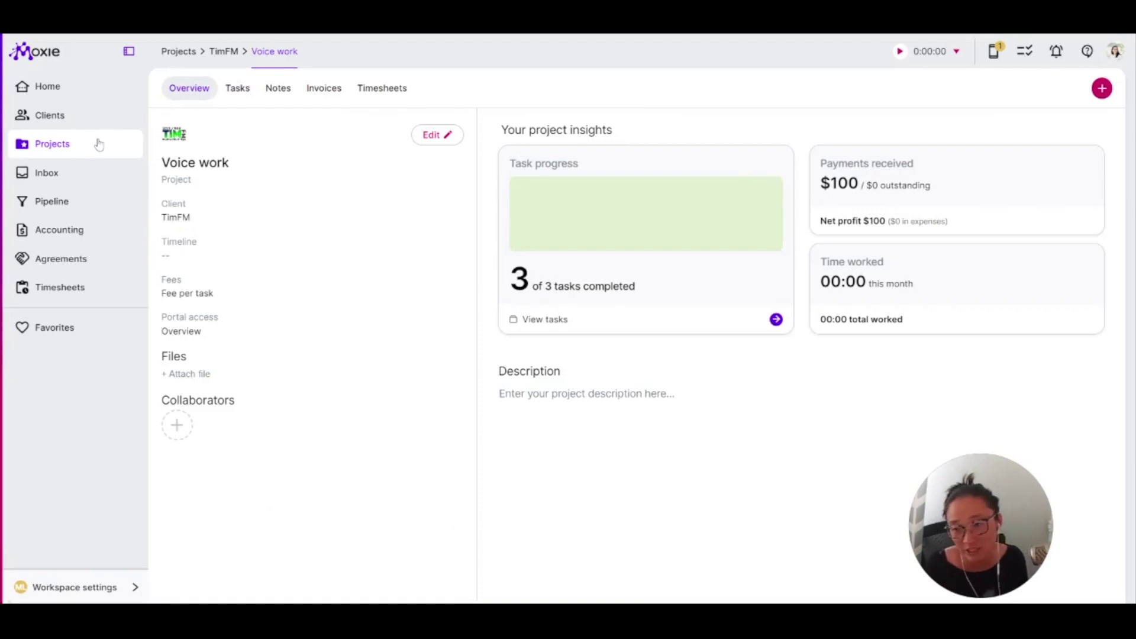
left_click(59, 121)
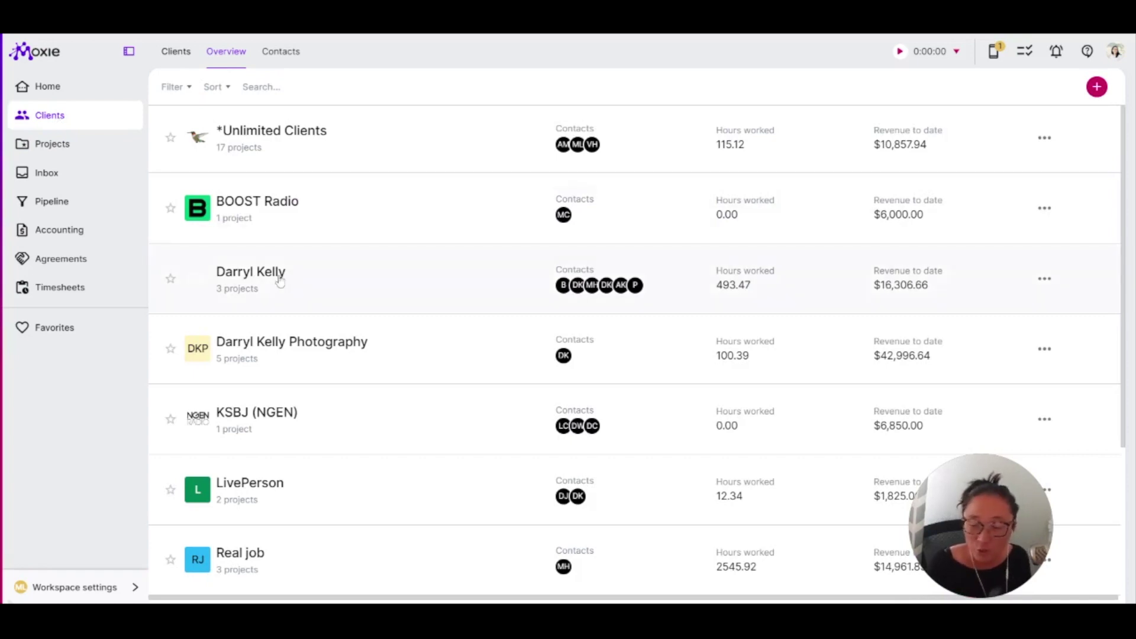
left_click(278, 279)
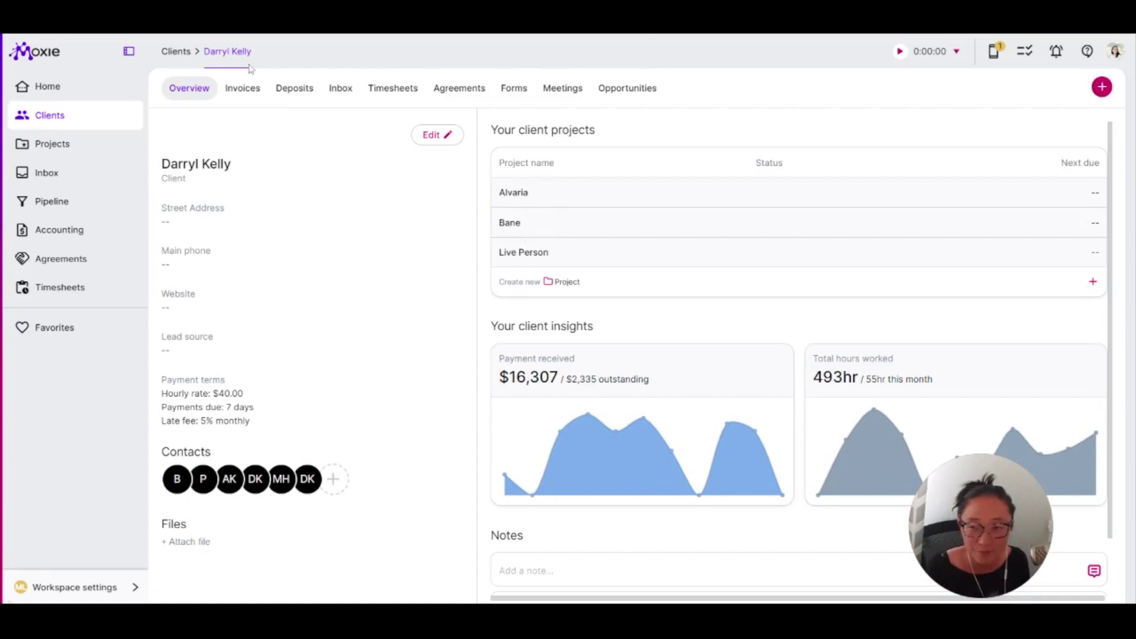
left_click(178, 53)
left_click(318, 347)
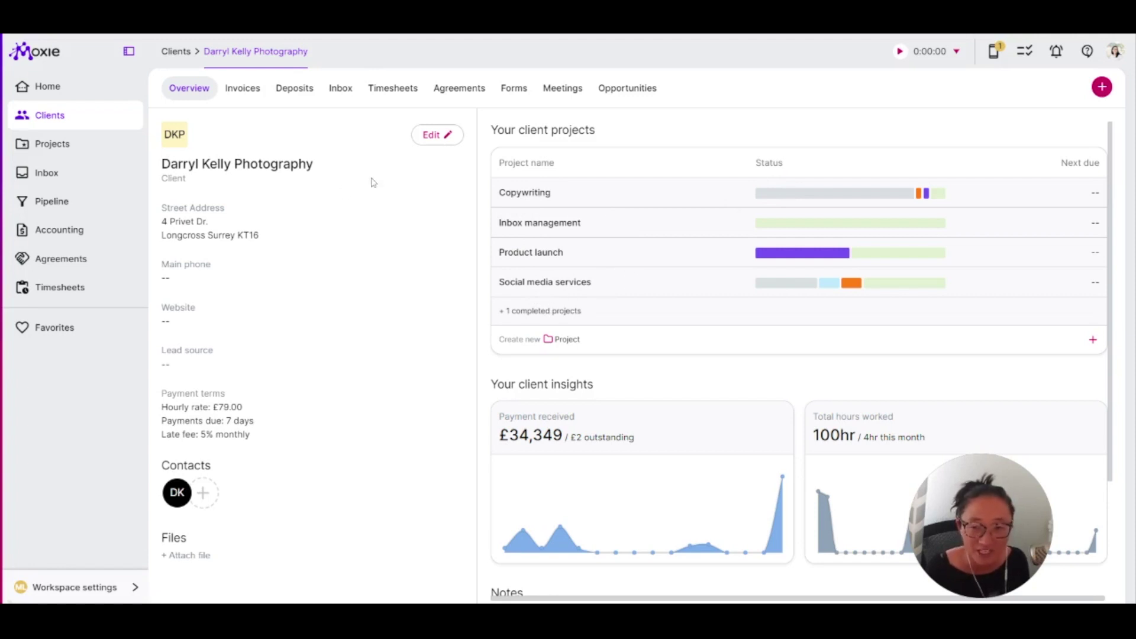
left_click(397, 88)
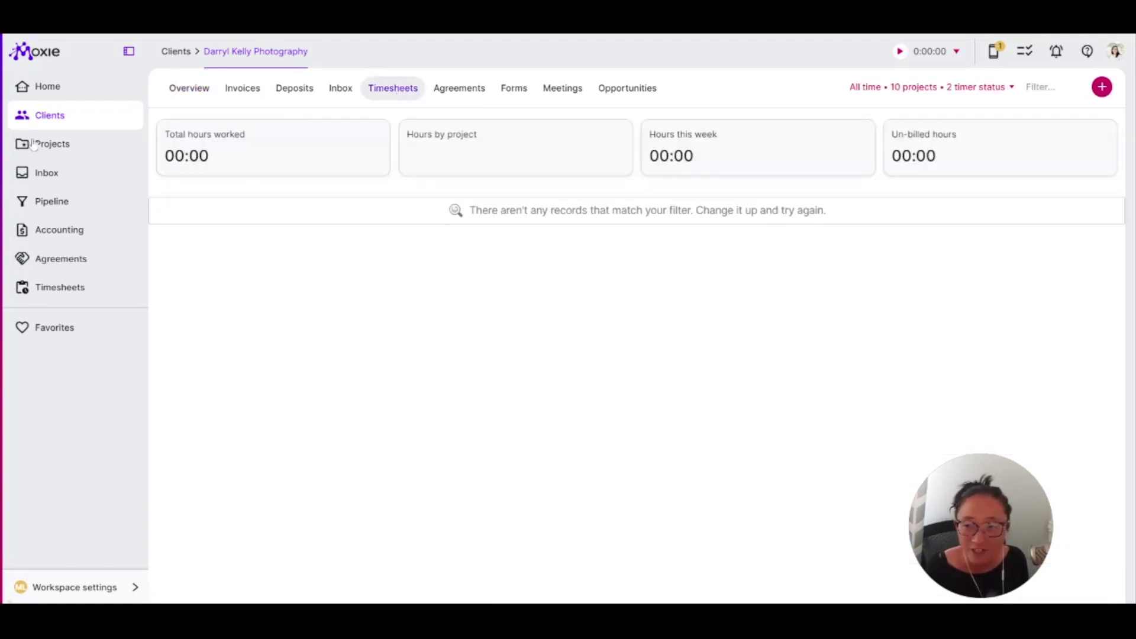
left_click(68, 116)
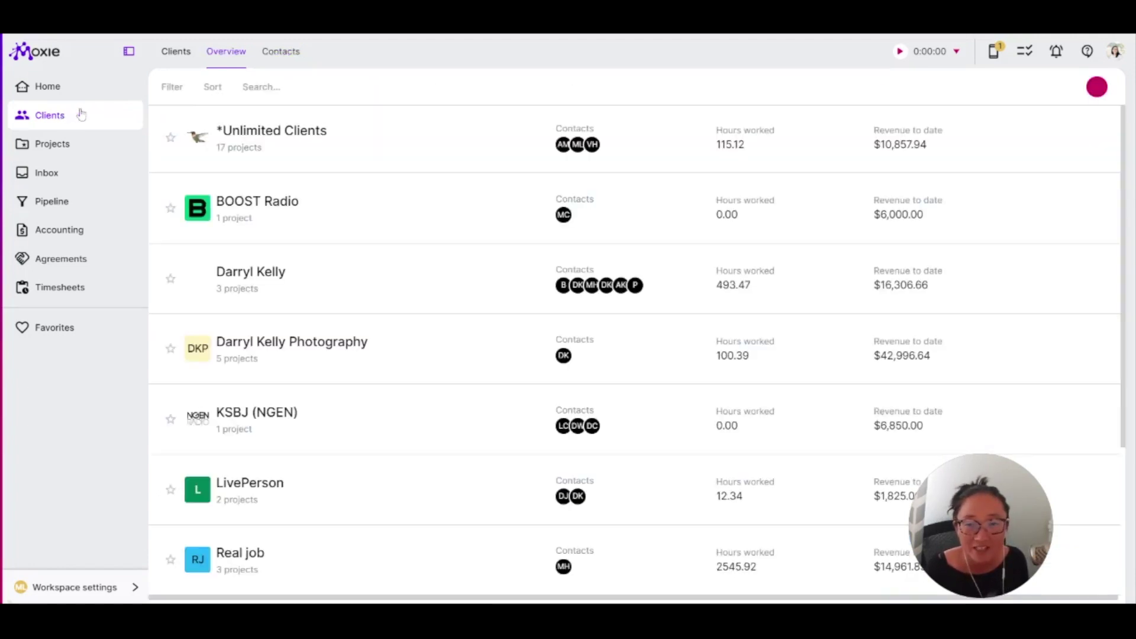
Open the *Unlimited Clients client page and review its timesheet entries.
left_click(270, 132)
left_click(393, 90)
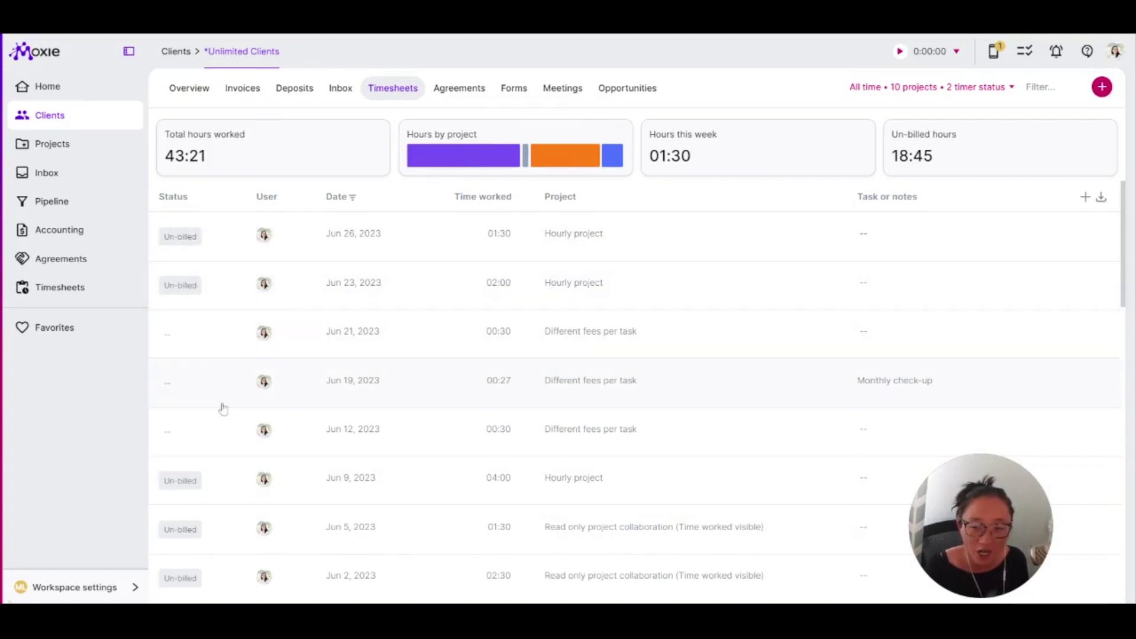
scroll(571, 474, "down", 5)
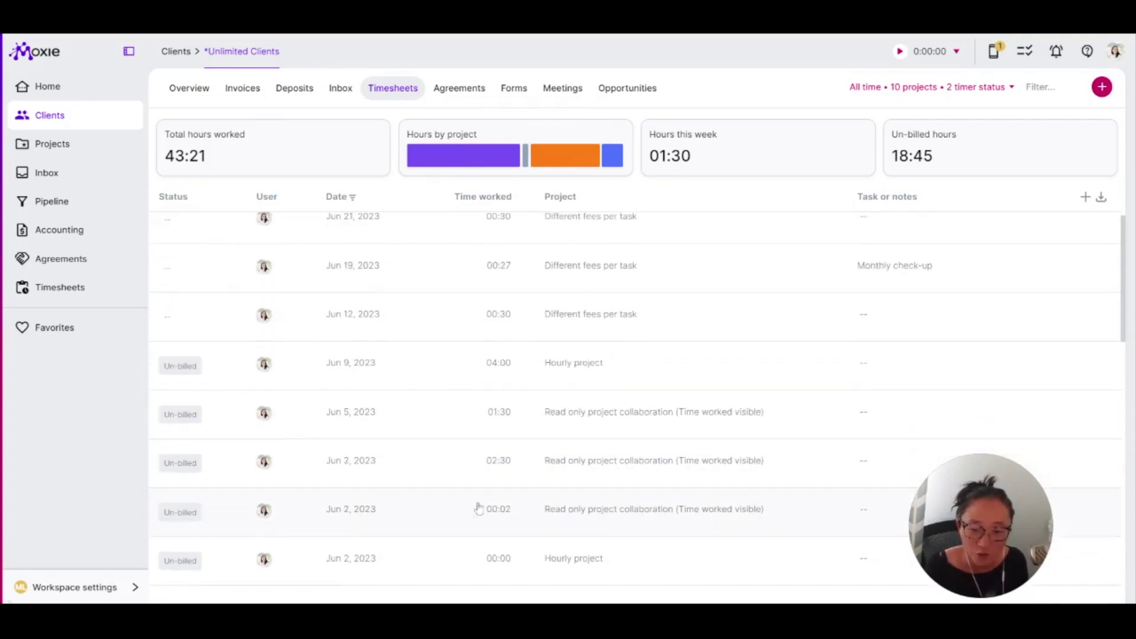
scroll(580, 388, "up", 4)
scroll(580, 387, "up", 1)
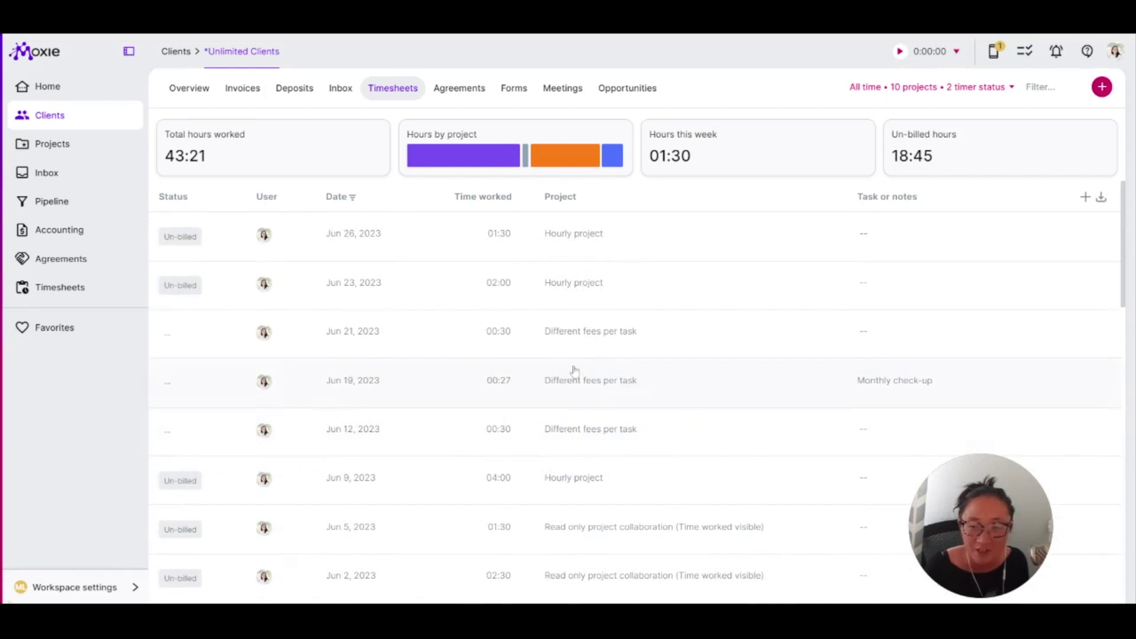
Open draft invoice 1259, review the Hourly project's un-billed tracked hours, then close it.
left_click(248, 91)
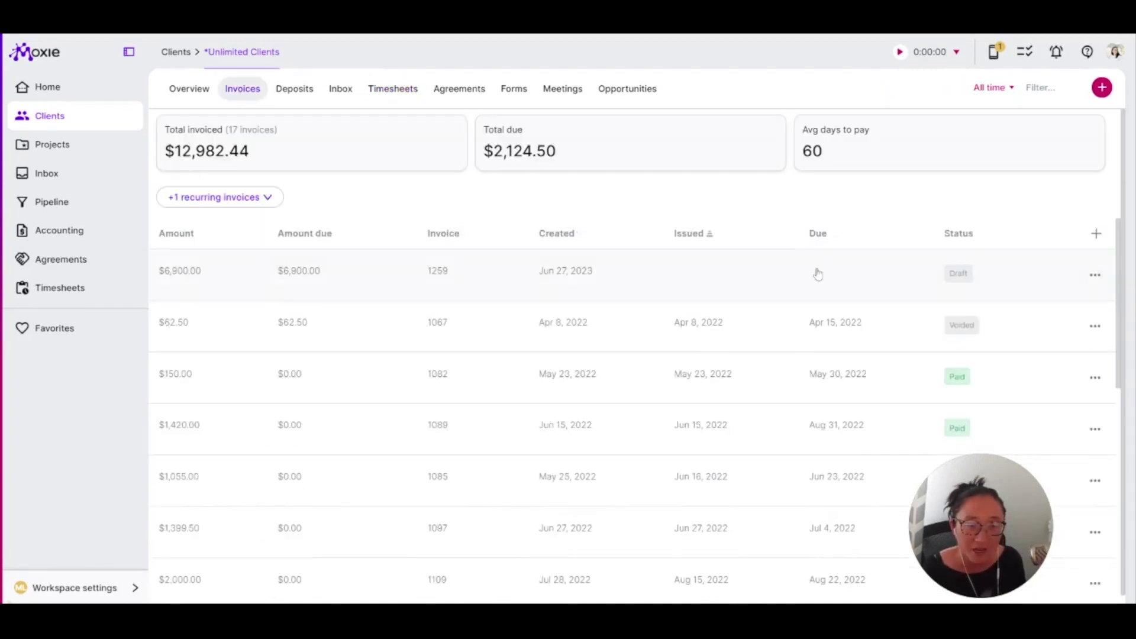
left_click(817, 272)
scroll(322, 488, "down", 3)
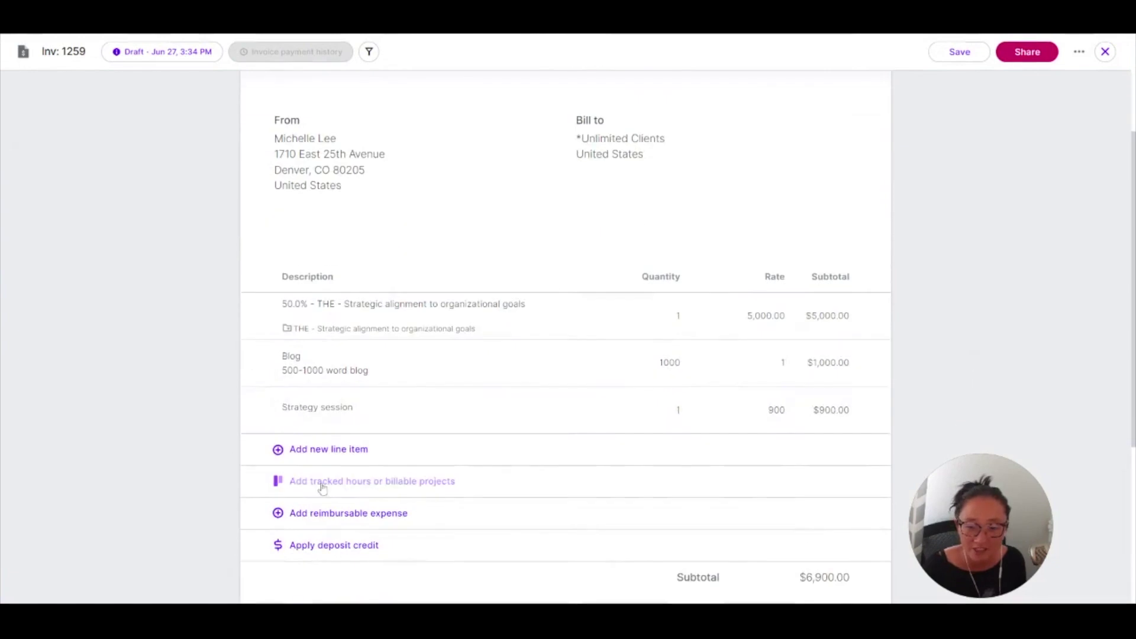
left_click(414, 487)
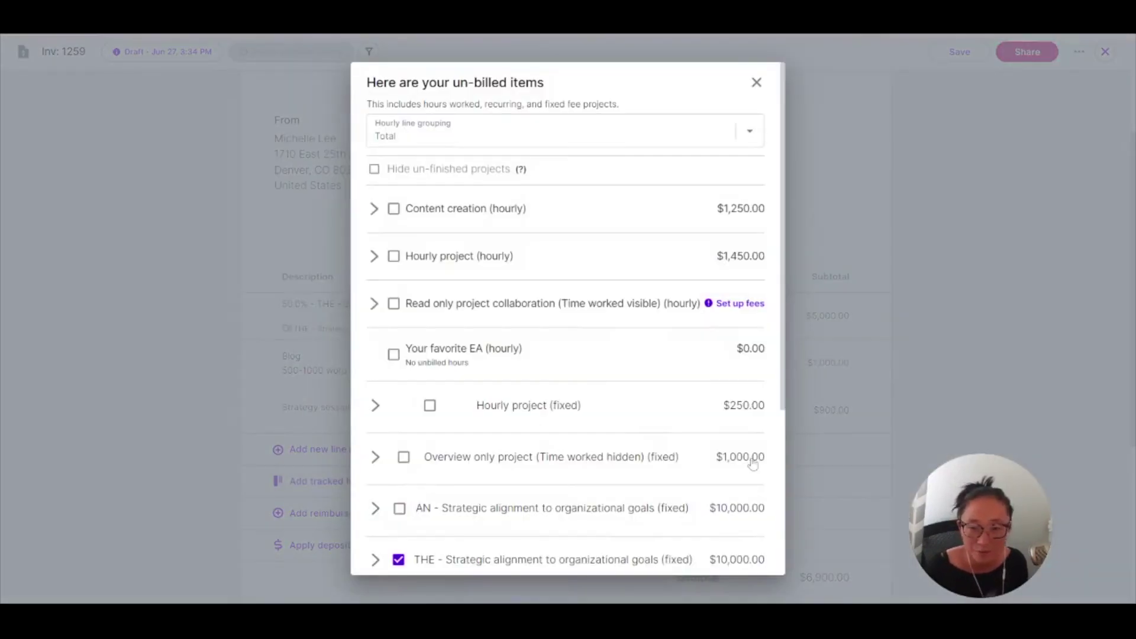
left_click(372, 257)
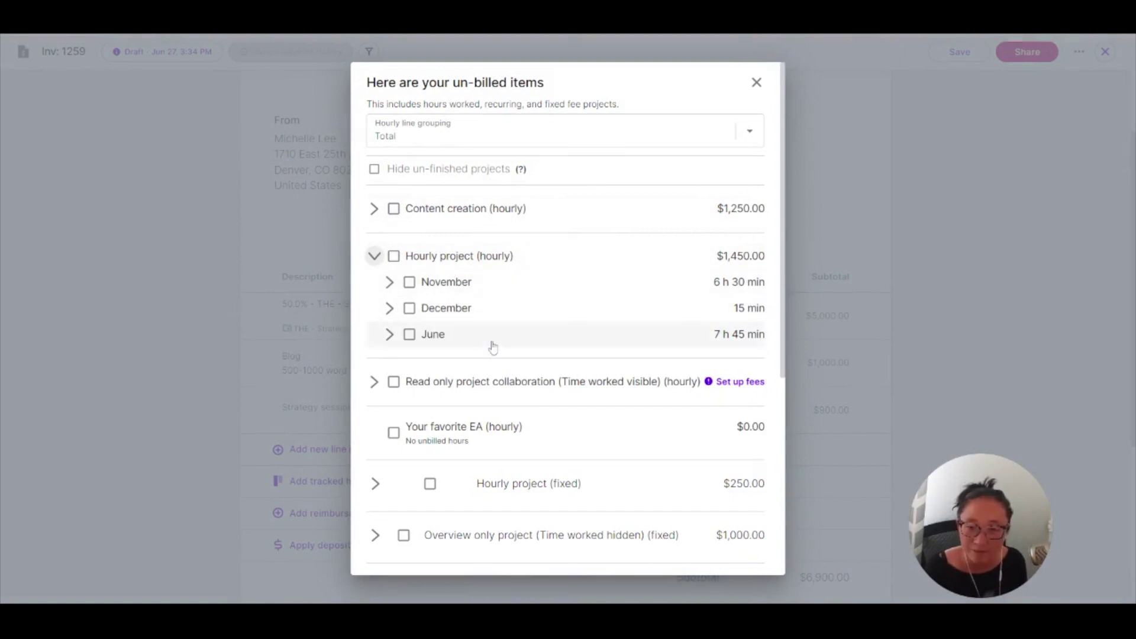
left_click(756, 83)
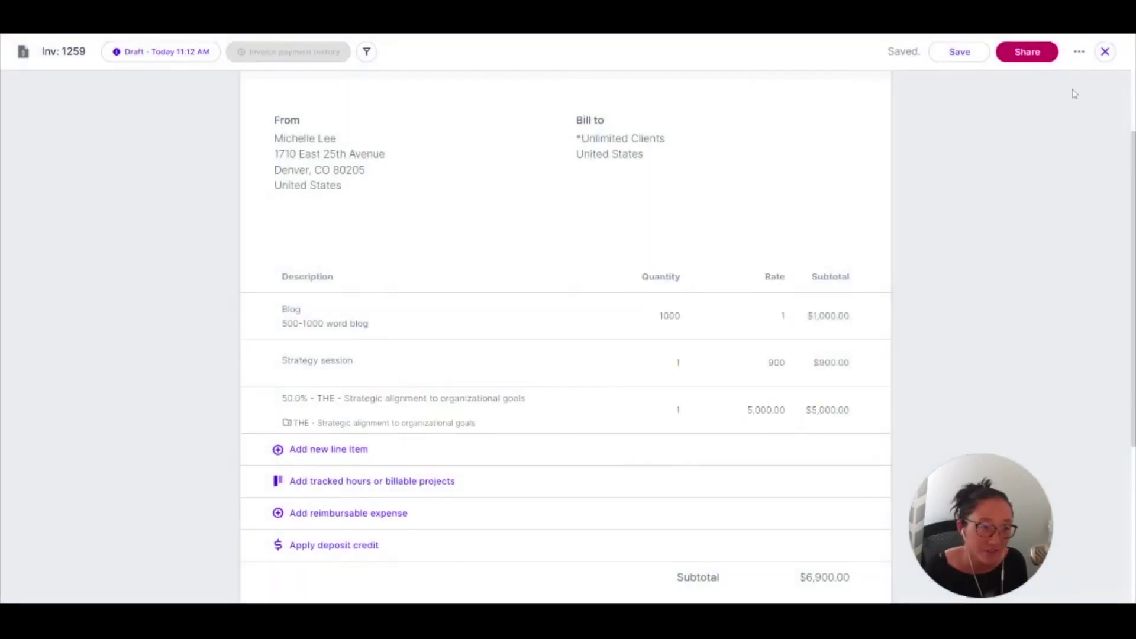
left_click(1106, 51)
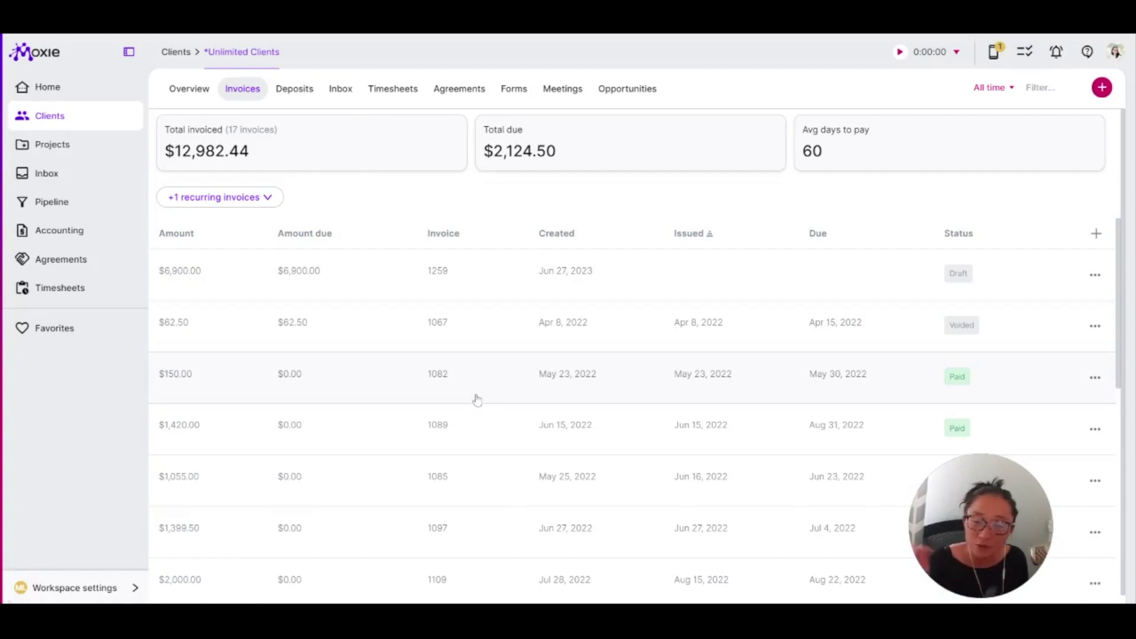
Check the *Unlimited Clients overview, visit Home, then reopen the client's project list.
left_click(199, 100)
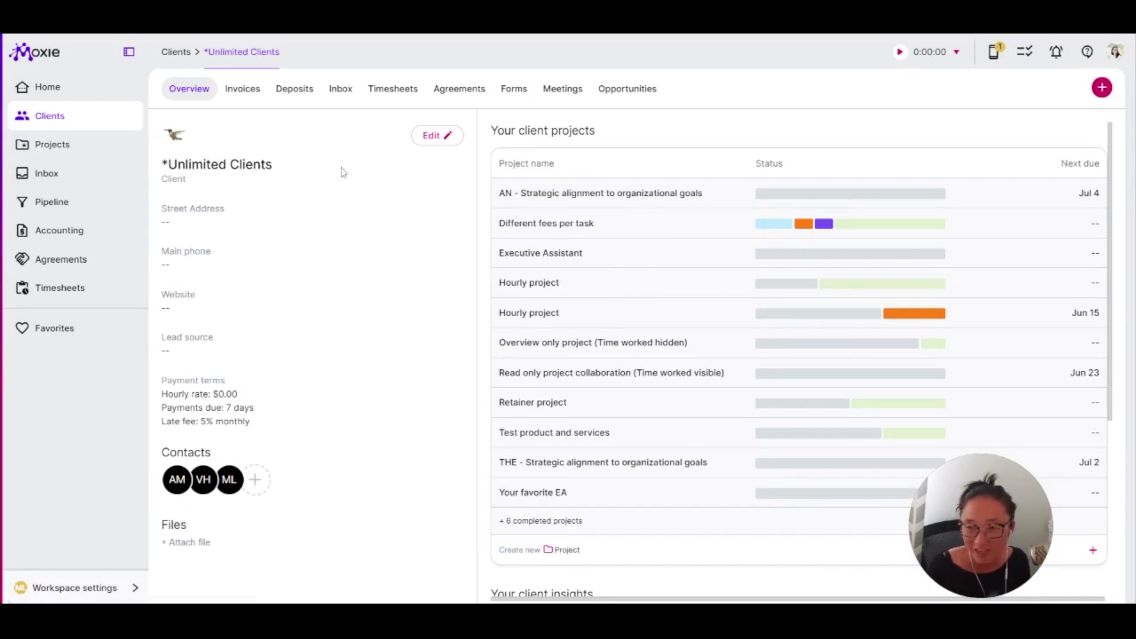
left_click(54, 119)
left_click(49, 89)
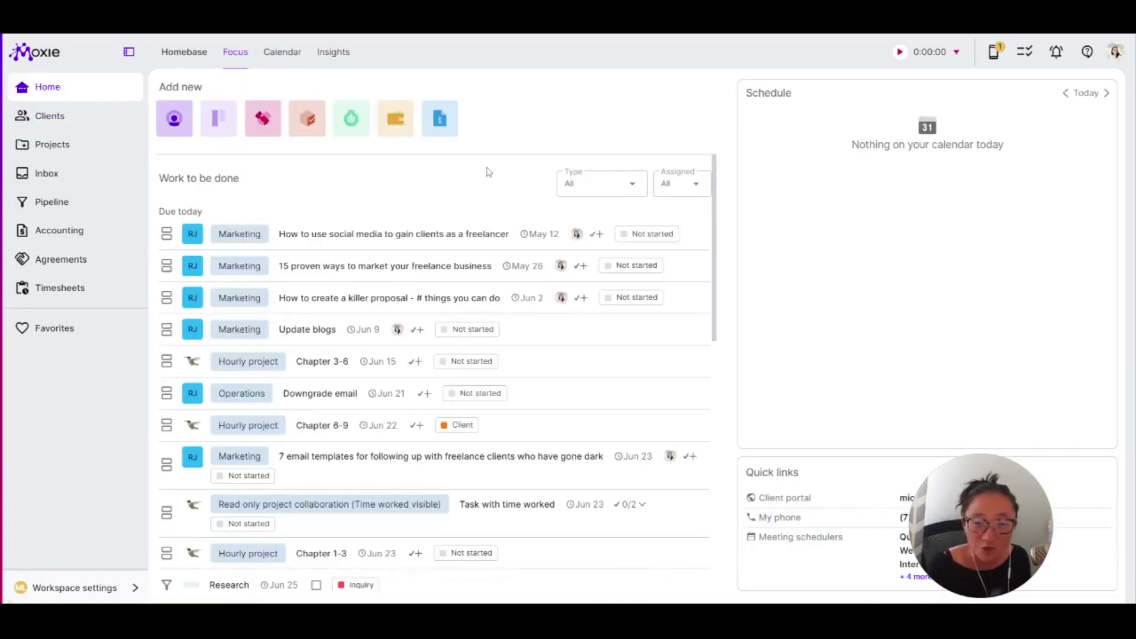
left_click(51, 118)
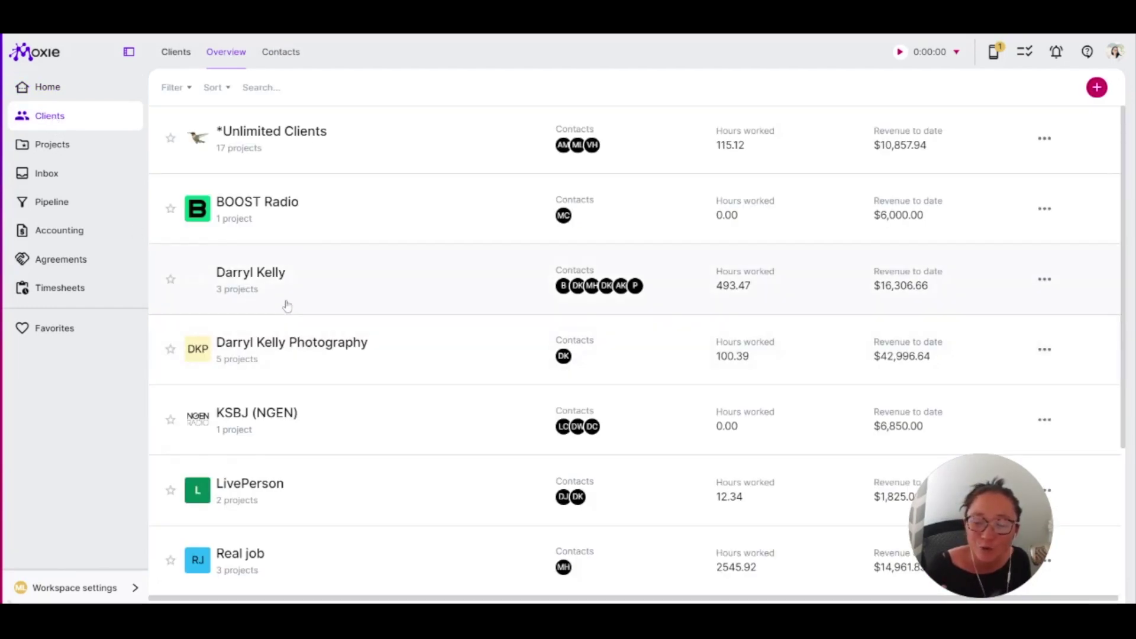
left_click(280, 169)
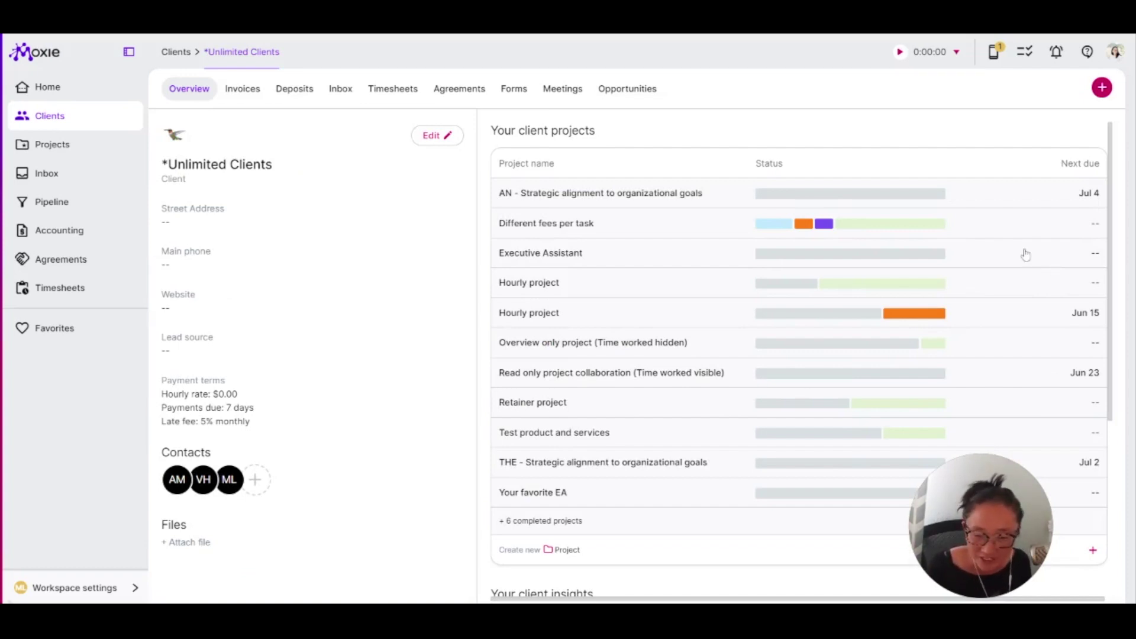
Show the Home Insights dashboard with year-to-date earnings and the $66.57 true hourly rate.
left_click(41, 88)
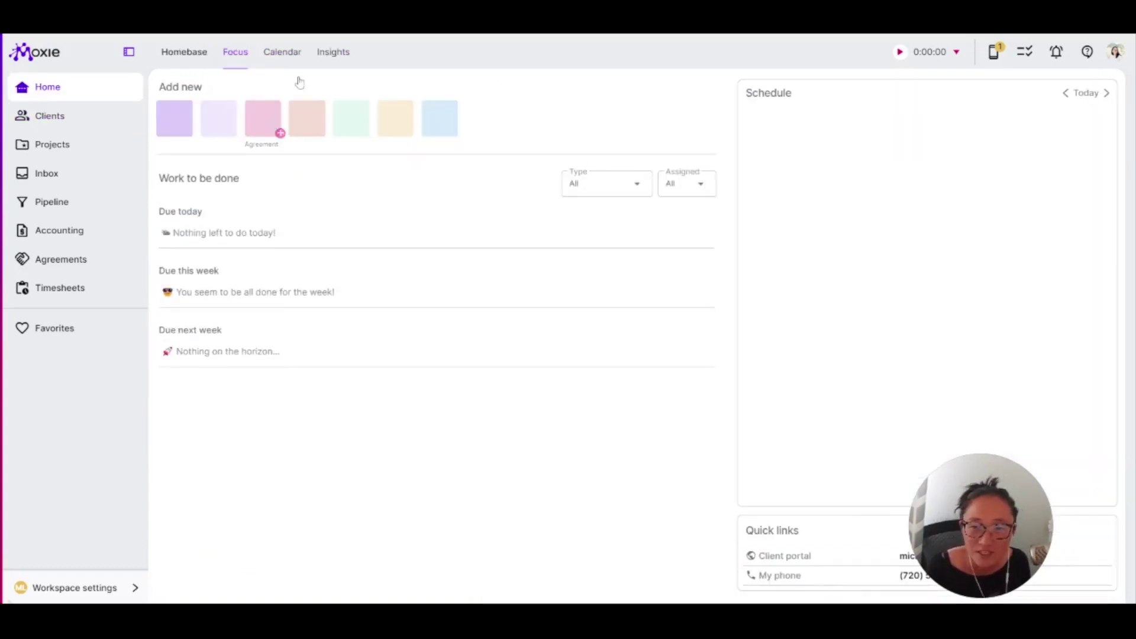
left_click(335, 53)
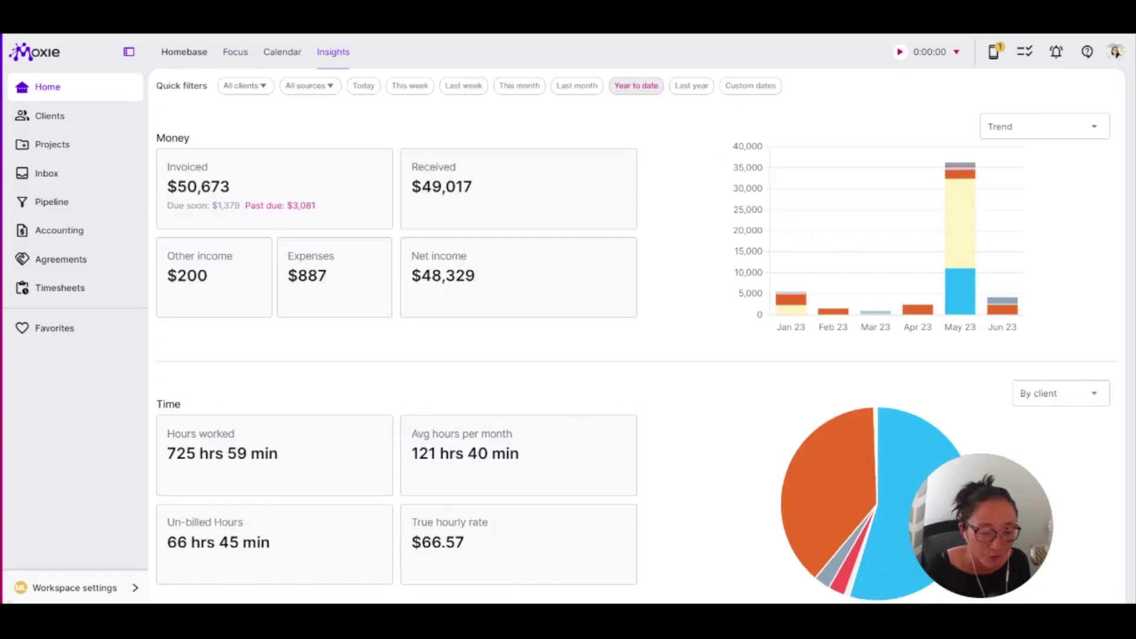